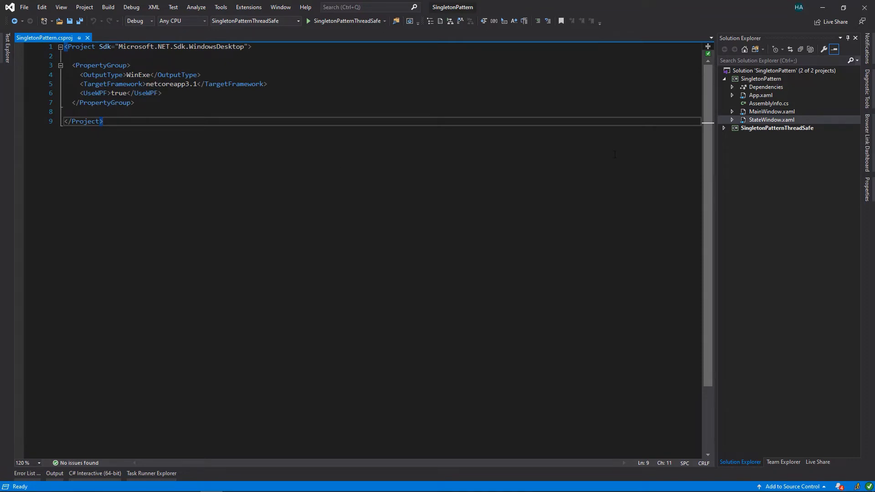
Review MainWindow markup and code-behind, then StateWindow.xaml and its empty UpdateCounterBtn_OnClick handler.
{"action": "double_click", "coordinate": [744, 112]}
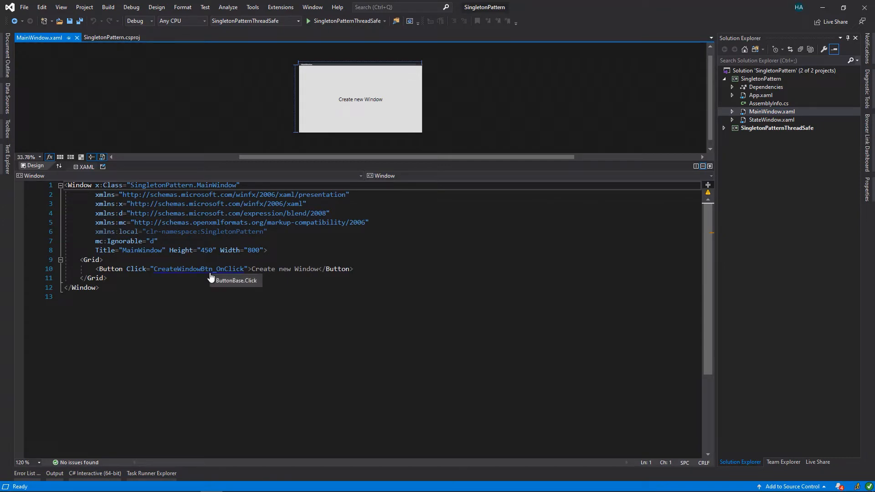
{"action": "key", "text": "F7"}
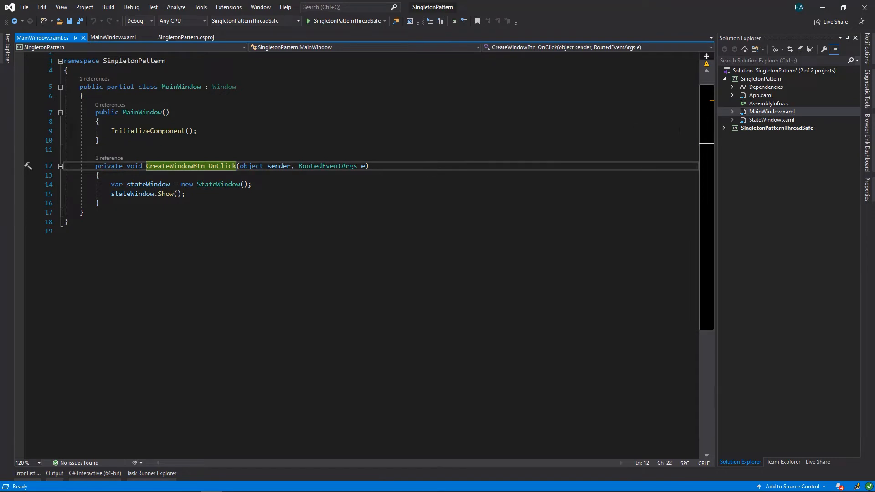
{"action": "double_click", "coordinate": [759, 119]}
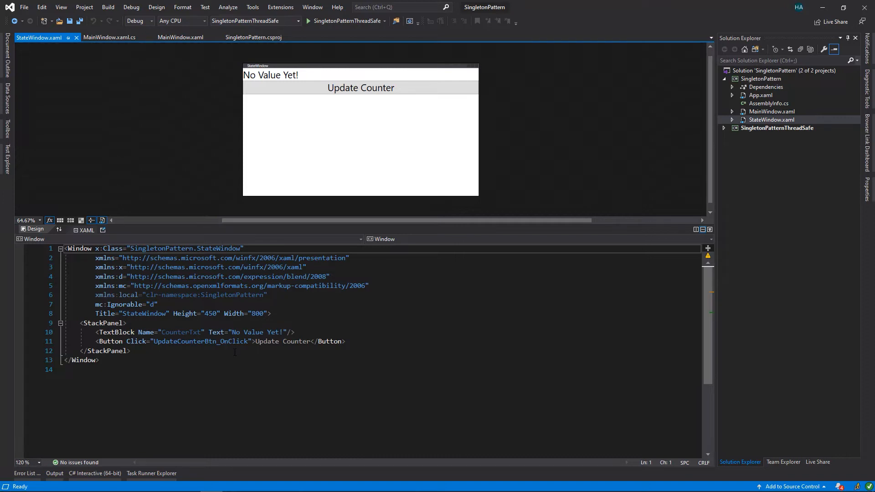
{"action": "left_click", "coordinate": [232, 342], "text": "ctrl"}
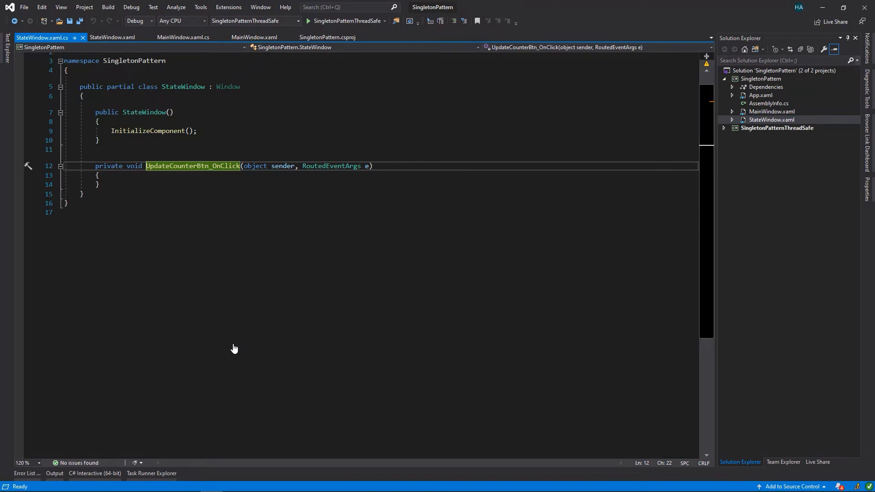
Add a new CounterState.cs file to the SingletonPattern project.
{"action": "left_click", "coordinate": [748, 79]}
{"action": "key", "text": "shift+F2"}
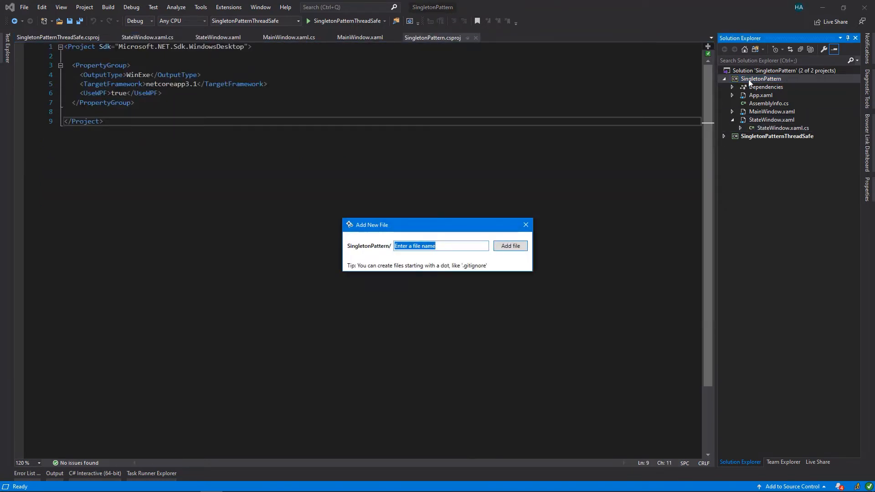
{"action": "type", "text": "CounterState.cs"}
{"action": "key", "text": "Return"}
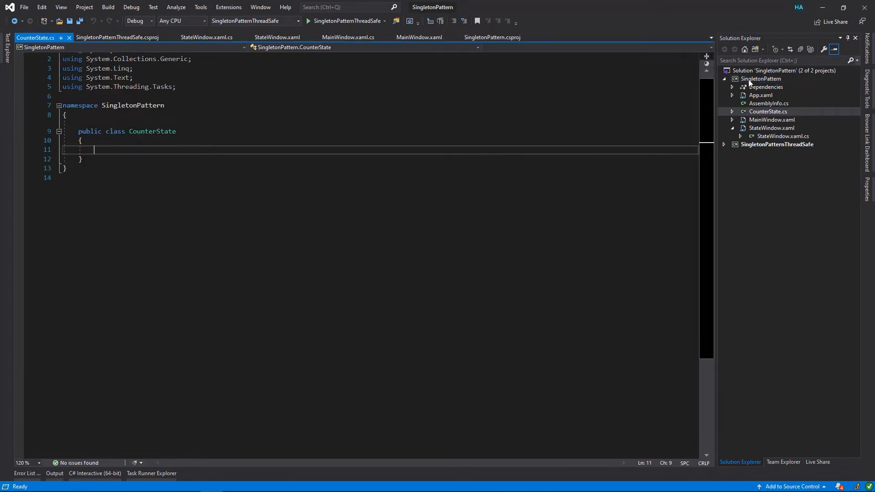
{"action": "type", "text": "ct"}
Insert a constructor via the ctor snippet and make it private with a quick action.
{"action": "key", "text": "Tab"}
{"action": "key", "text": "Tab"}
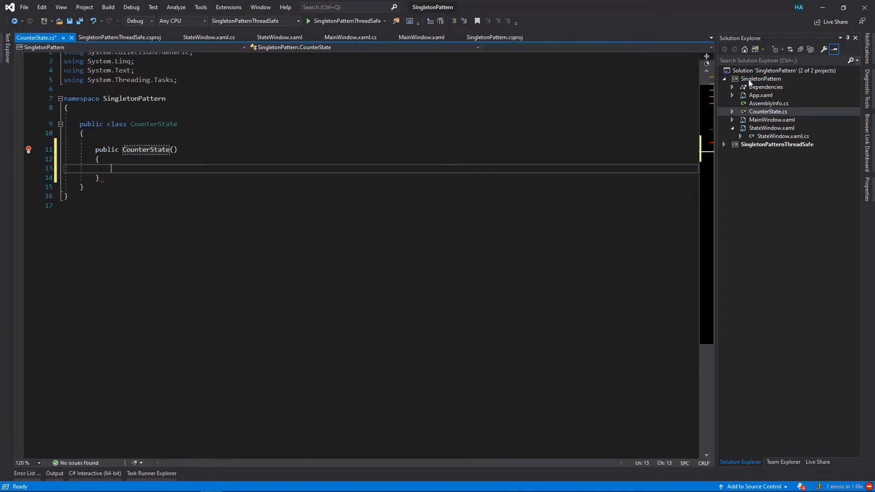
{"action": "left_click", "coordinate": [115, 149]}
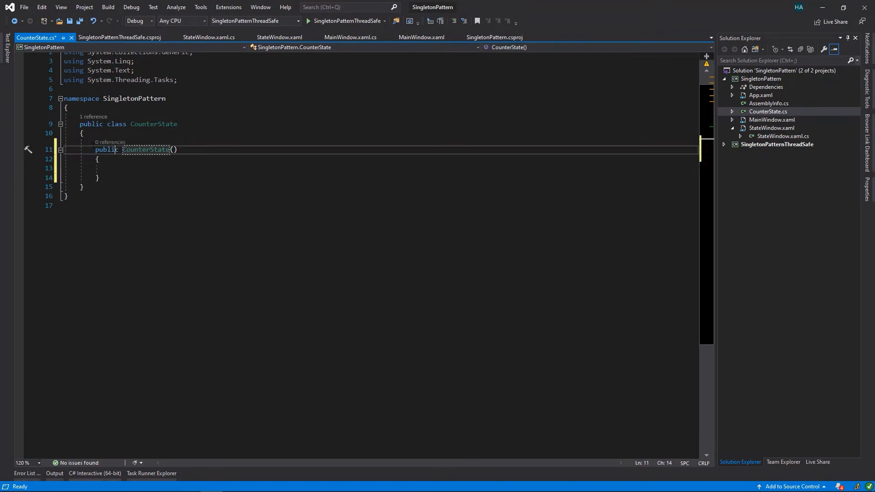
{"action": "left_click", "coordinate": [25, 149]}
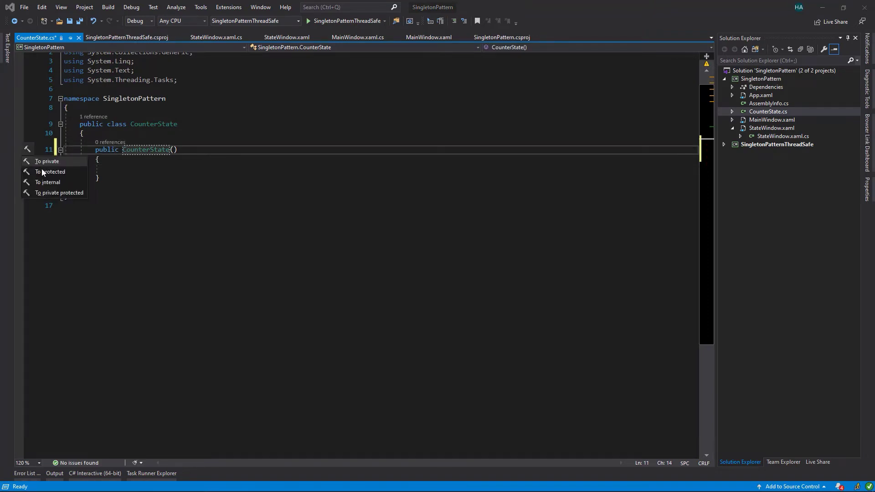
{"action": "left_click", "coordinate": [69, 162]}
{"action": "key", "text": "Down"}
{"action": "key", "text": "Down"}
{"action": "key", "text": "Down"}
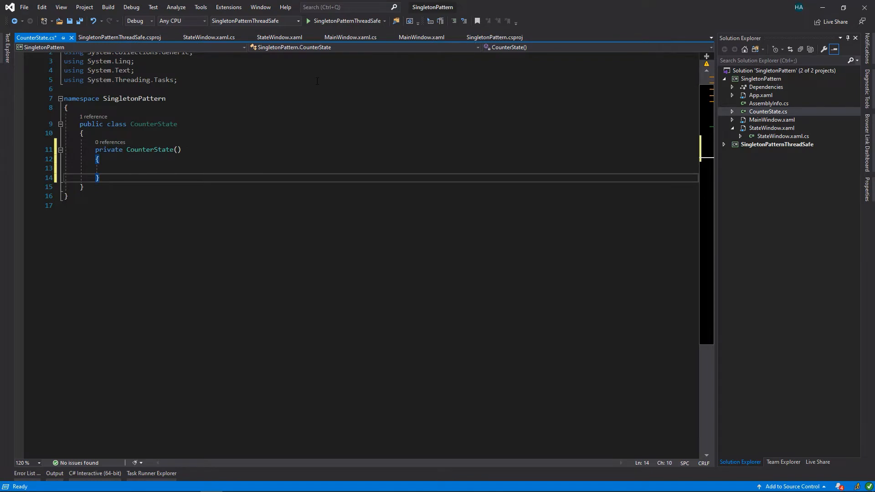
{"action": "key", "text": "Return"}
{"action": "key", "text": "Return"}
{"action": "key", "text": "Return"}
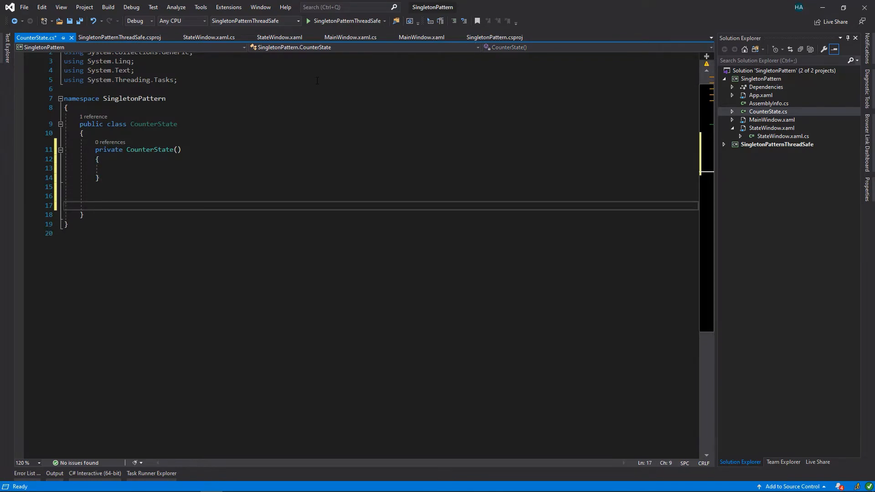
{"action": "type", "text": "public static "}
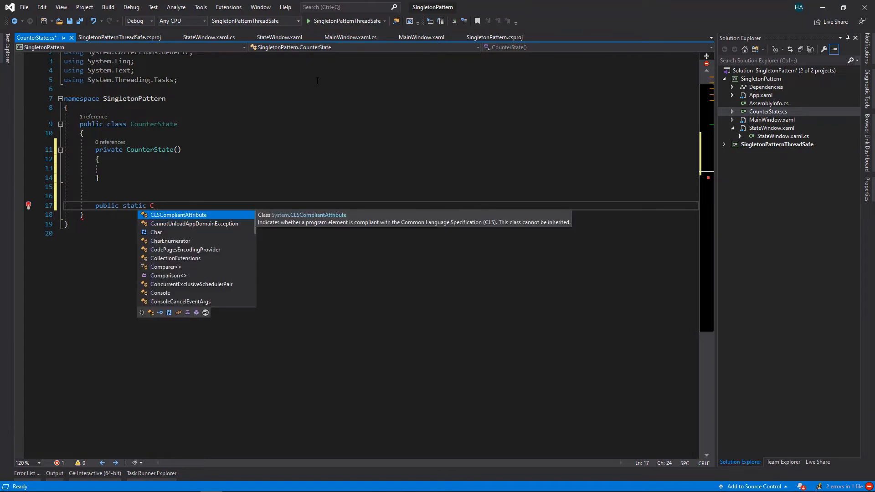
{"action": "type", "text": "Counter"}
Write public static CounterState GetInstance() returning new CounterState().
{"action": "key", "text": "Tab"}
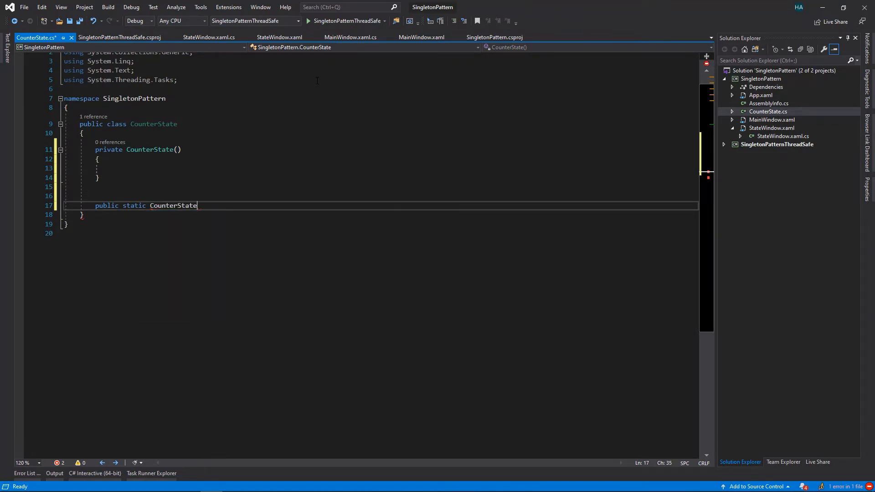
{"action": "type", "text": "GetIn"}
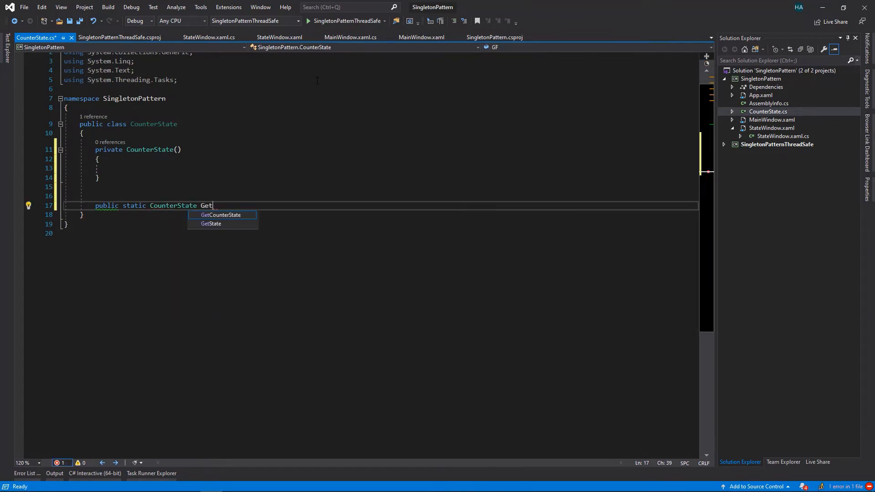
{"action": "type", "text": "st"}
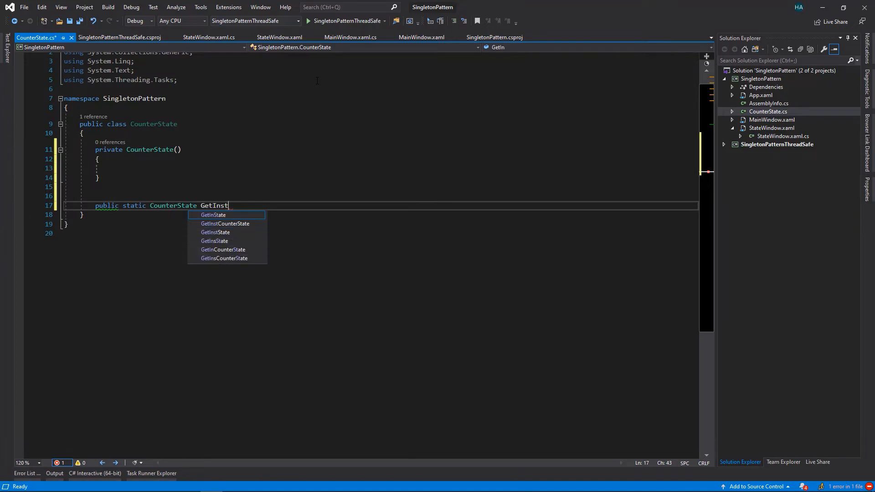
{"action": "type", "text": "ance()"}
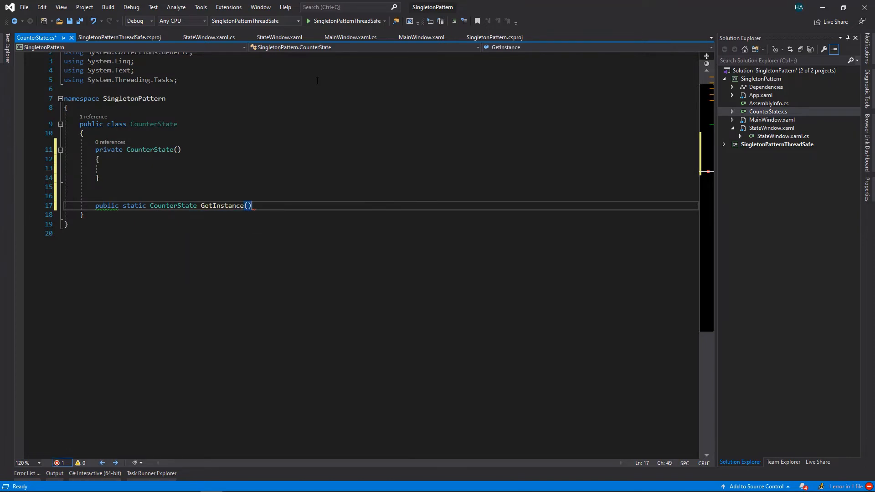
{"action": "type", "text": " {"}
{"action": "key", "text": "Return"}
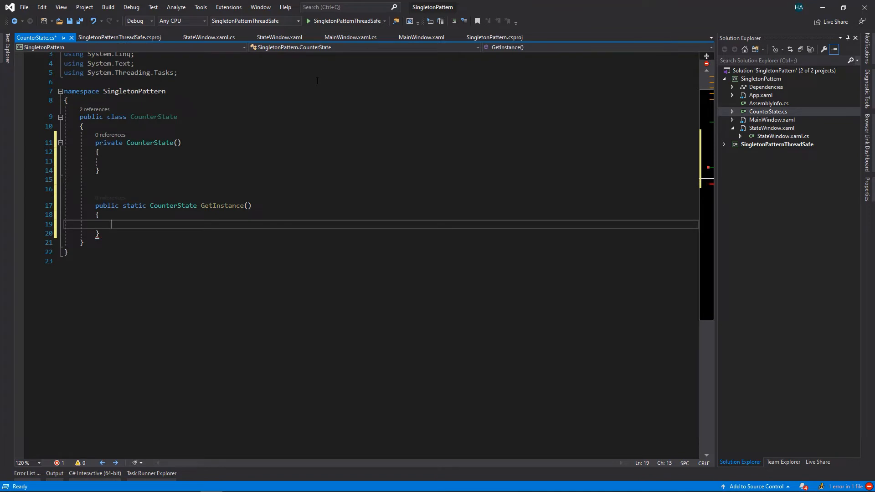
{"action": "type", "text": "return"}
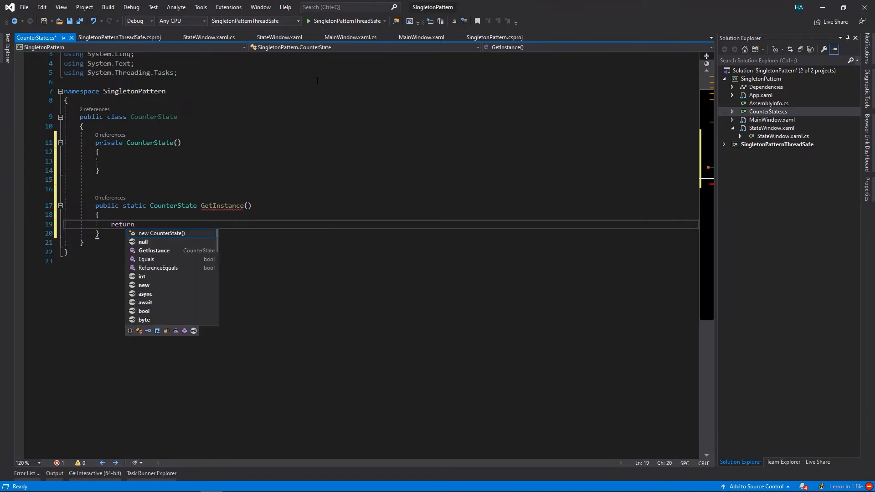
{"action": "key", "text": "Tab"}
{"action": "type", "text": ";"}
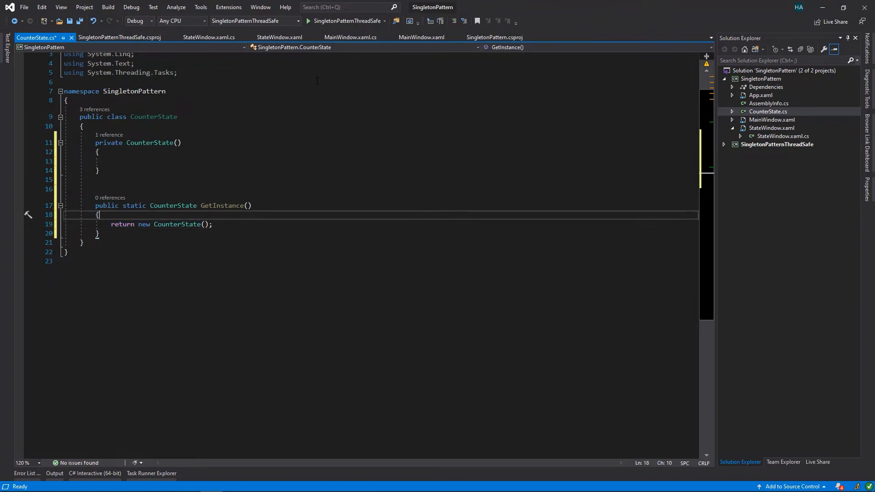
{"action": "key", "text": "ctrl+Return"}
{"action": "key", "text": "Up"}
{"action": "key", "text": "Up"}
{"action": "key", "text": "Up"}
{"action": "key", "text": "Up"}
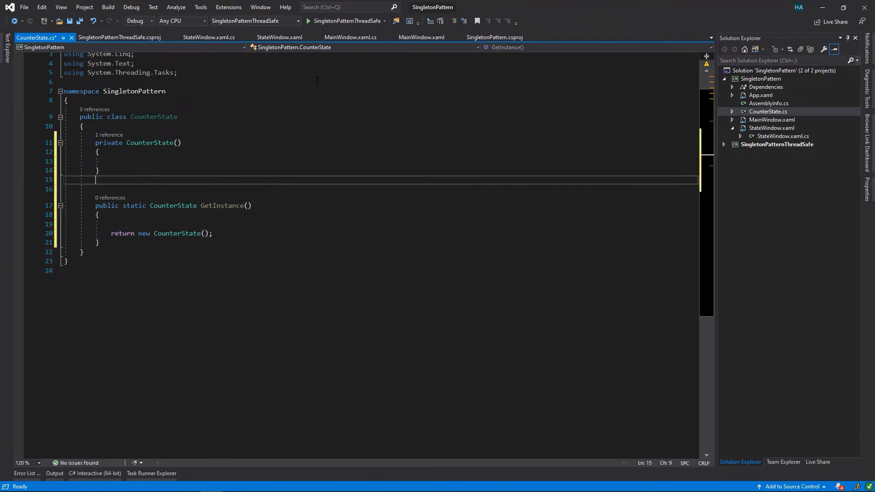
Declare a private static CounterState _counterState field above GetInstance.
{"action": "key", "text": "Down"}
{"action": "type", "text": "pri"}
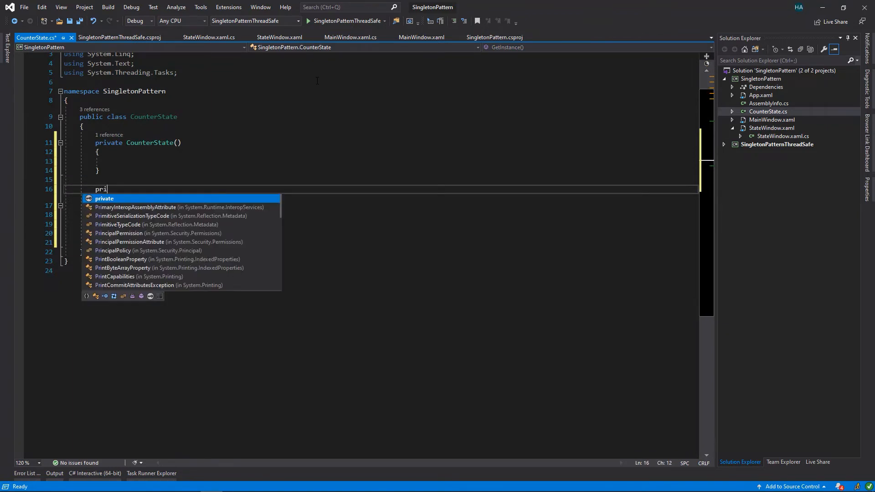
{"action": "type", "text": "vate sta"}
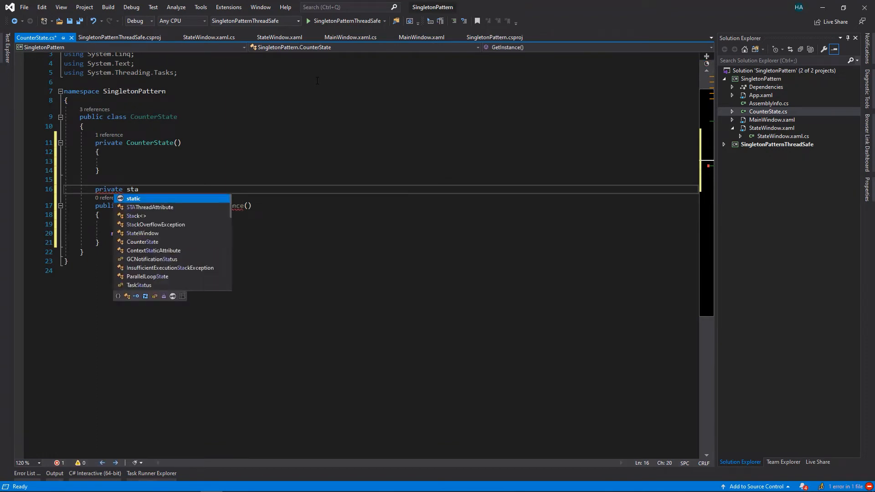
{"action": "type", "text": "tic C"}
{"action": "key", "text": "Tab"}
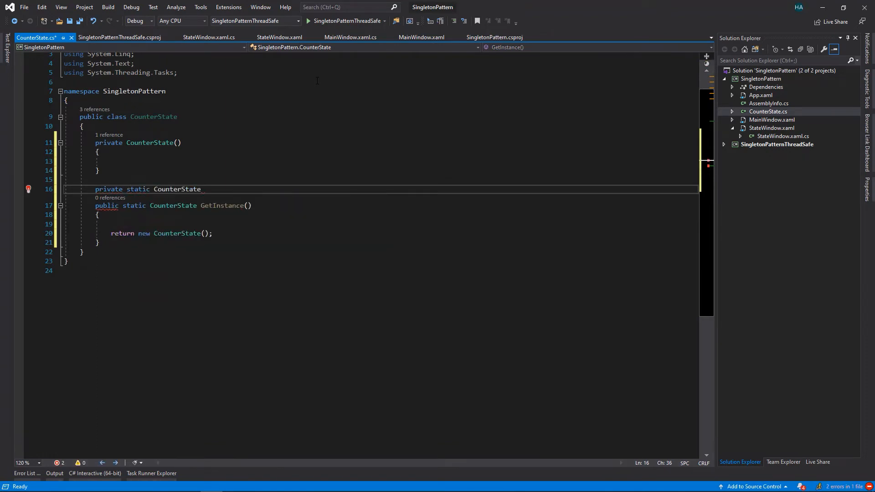
{"action": "type", "text": " _"}
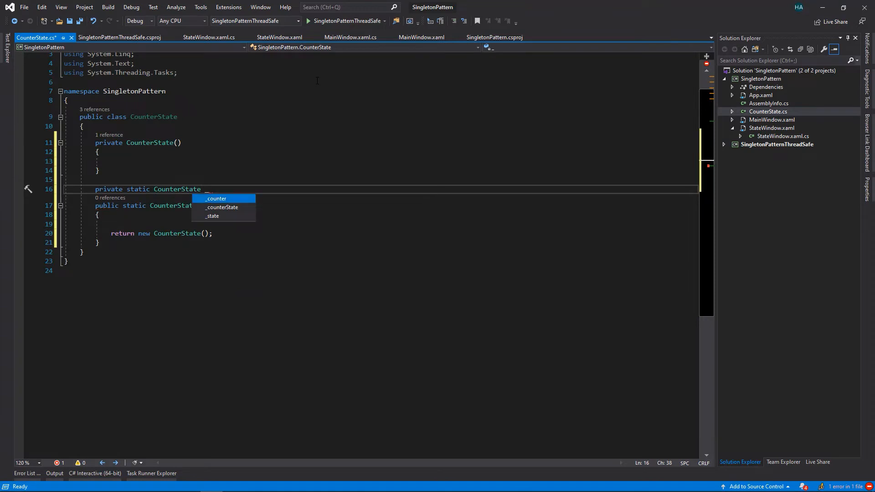
{"action": "key", "text": "Down"}
{"action": "key", "text": "Tab"}
{"action": "type", "text": ";"}
Add if (_counterState == null) { _counterState = new CounterState(); } inside GetInstance.
{"action": "key", "text": "Down"}
{"action": "key", "text": "Down"}
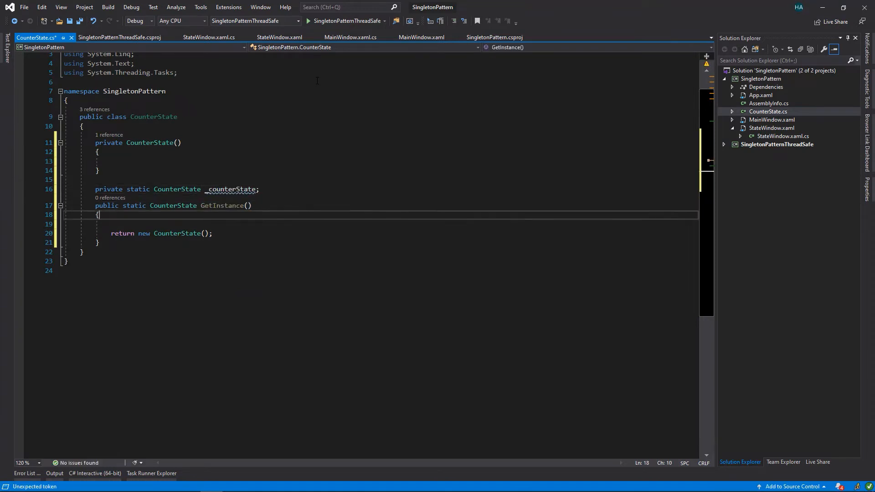
{"action": "key", "text": "Down"}
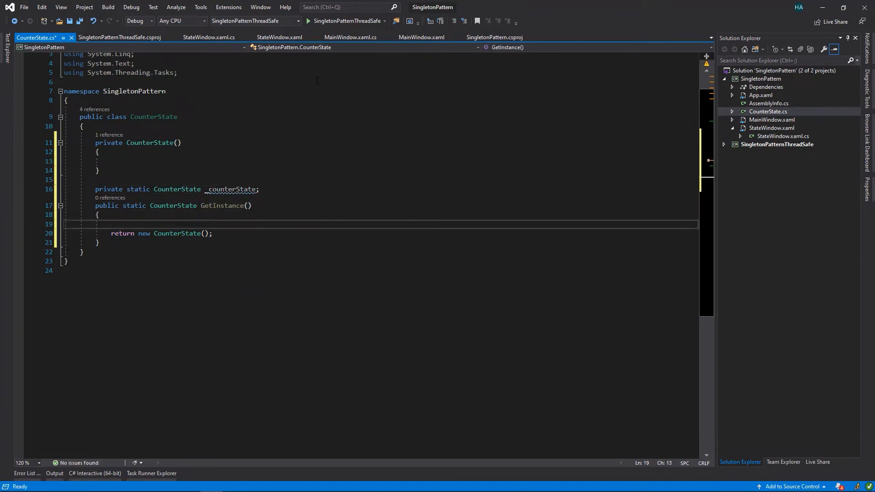
{"action": "type", "text": "if("}
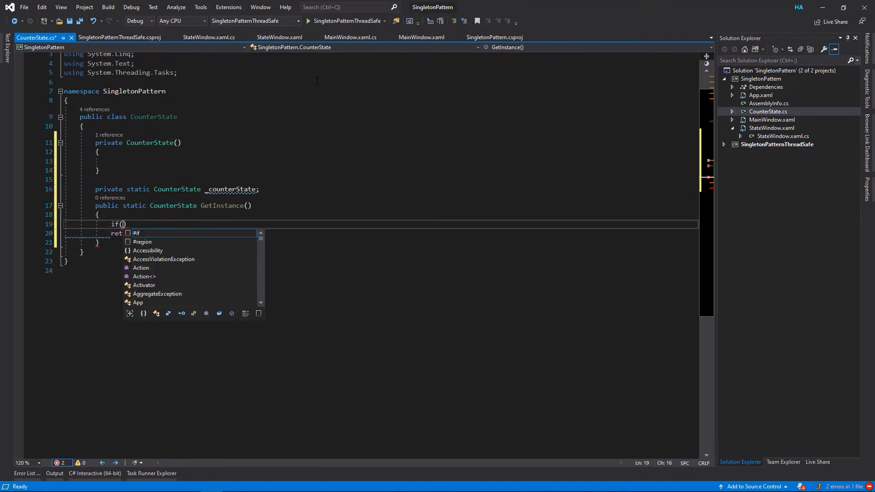
{"action": "type", "text": "_c"}
{"action": "key", "text": "Tab"}
{"action": "type", "text": "=="}
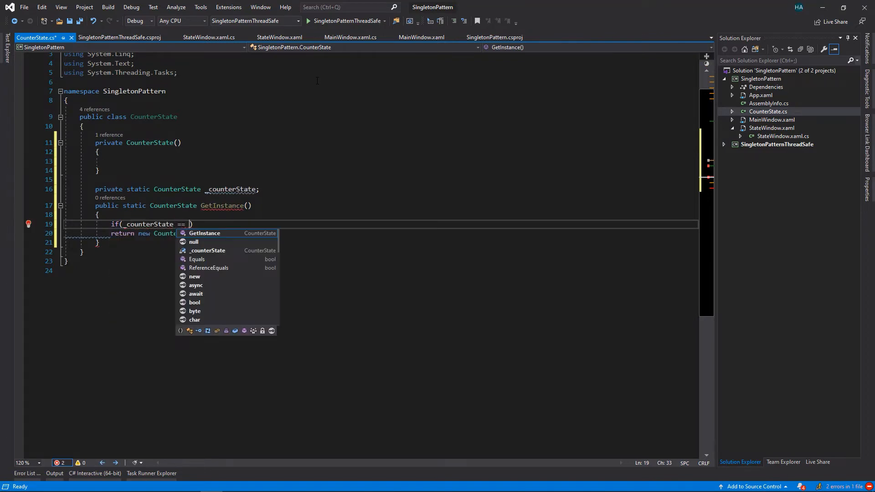
{"action": "key", "text": "Down"}
{"action": "key", "text": "Tab"}
{"action": "key", "text": "Right"}
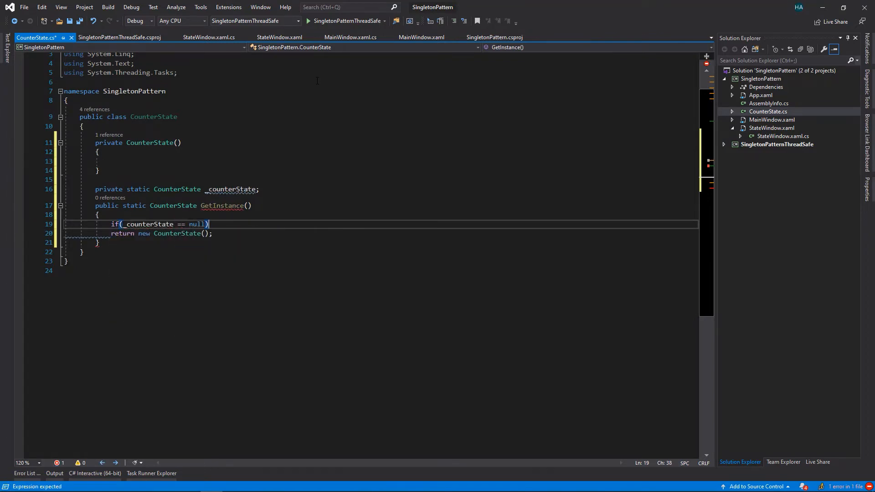
{"action": "type", "text": "{"}
{"action": "key", "text": "Return"}
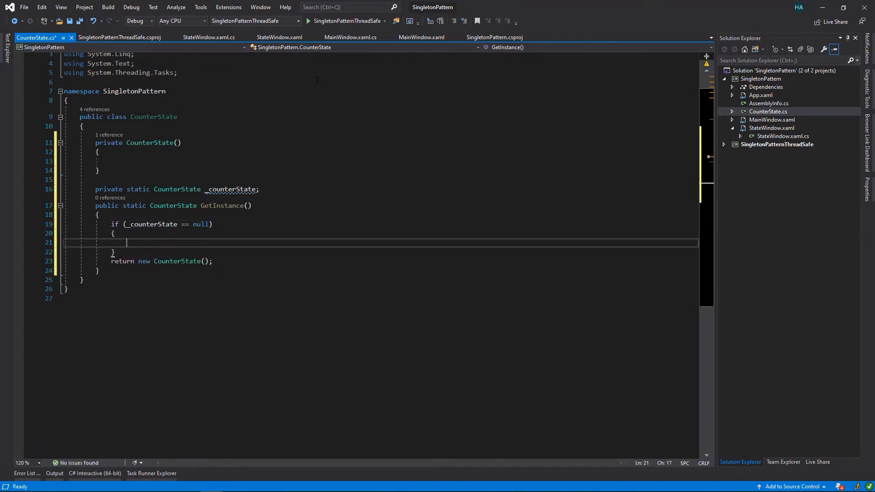
{"action": "type", "text": "_c"}
{"action": "key", "text": "Tab"}
{"action": "type", "text": "="}
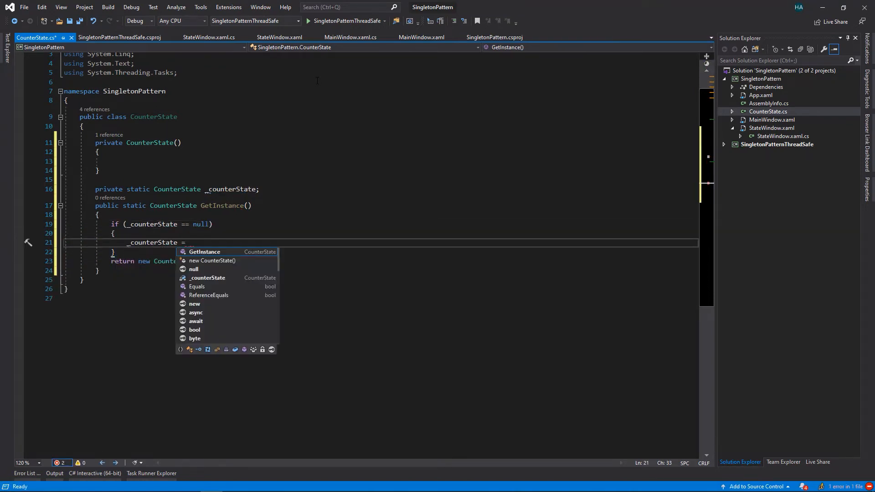
{"action": "key", "text": "Tab"}
{"action": "type", "text": ";"}
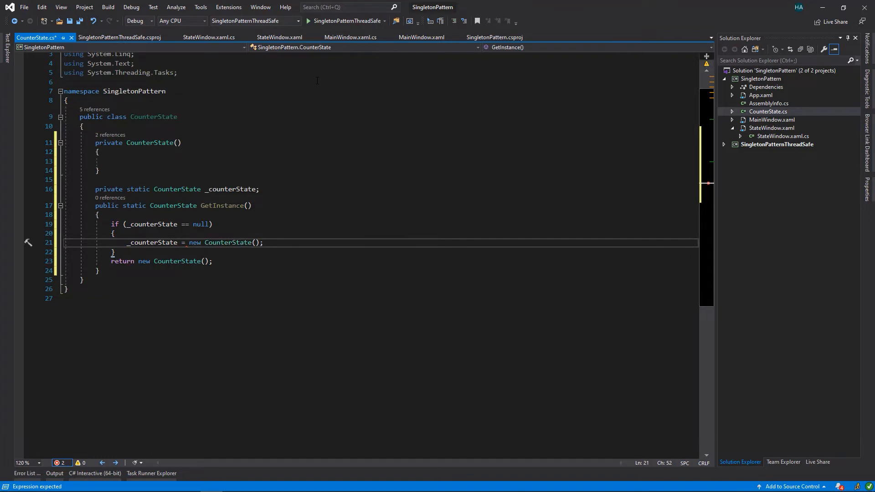
Change the return to return _counterState and save CounterState.cs.
{"action": "key", "text": "Down"}
{"action": "key", "text": "Down"}
{"action": "key", "text": "End"}
{"action": "key", "text": "Left"}
{"action": "key", "text": "Left"}
{"action": "key", "text": "Right"}
{"action": "key", "text": "ctrl+shift+Left"}
{"action": "key", "text": "ctrl+shift+Left"}
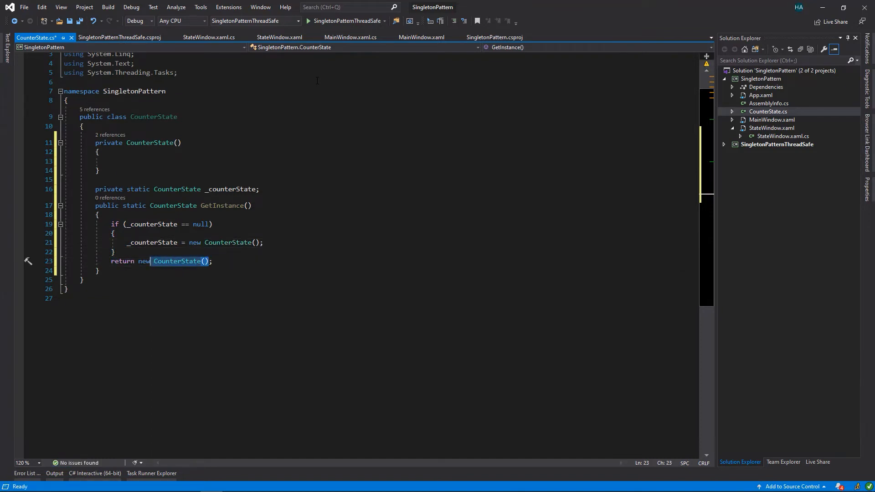
{"action": "key", "text": "ctrl+shift+Left"}
{"action": "type", "text": "_c;"}
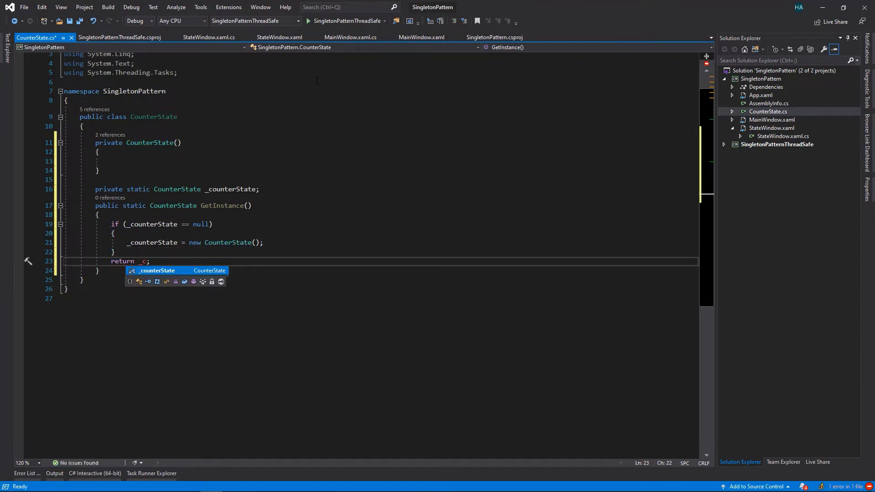
{"action": "key", "text": "Tab"}
{"action": "key", "text": "End"}
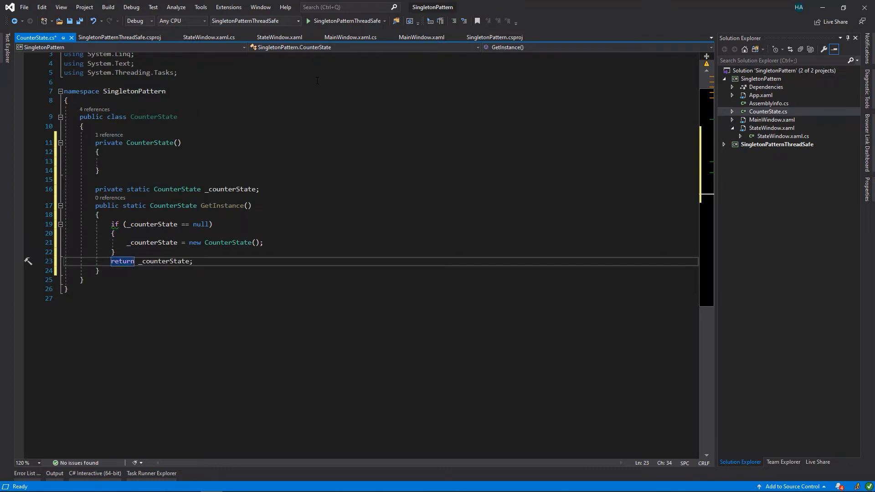
{"action": "key", "text": "ctrl+s"}
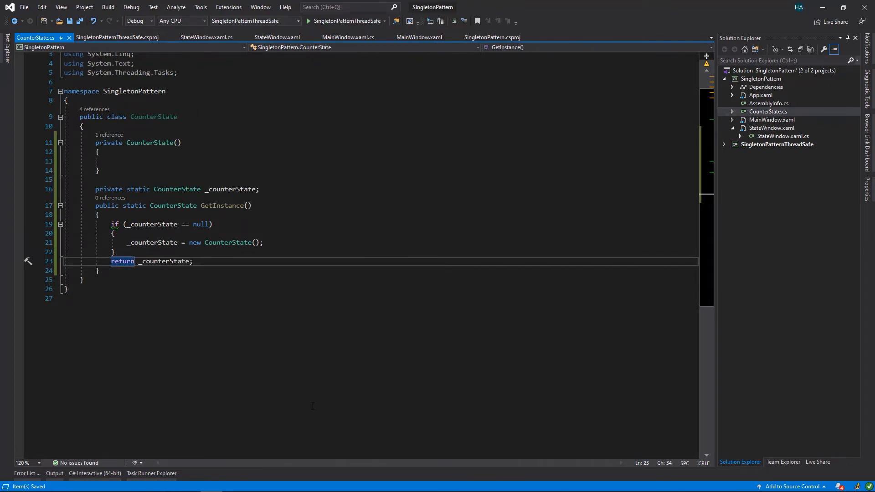
{"action": "key", "text": "ctrl+z"}
Refactor the null check into return _counterState ??= new CounterState() via quick actions.
{"action": "left_click", "coordinate": [265, 220]}
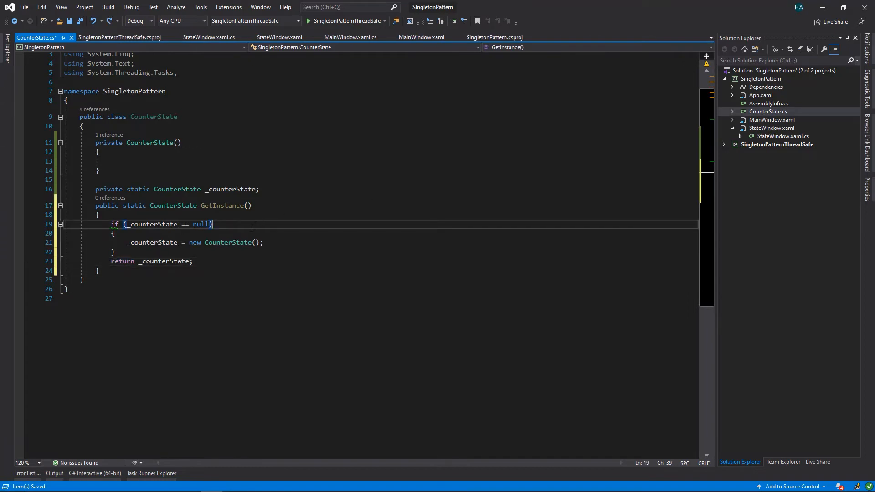
{"action": "key", "text": "ctrl+s"}
{"action": "left_click", "coordinate": [119, 224]}
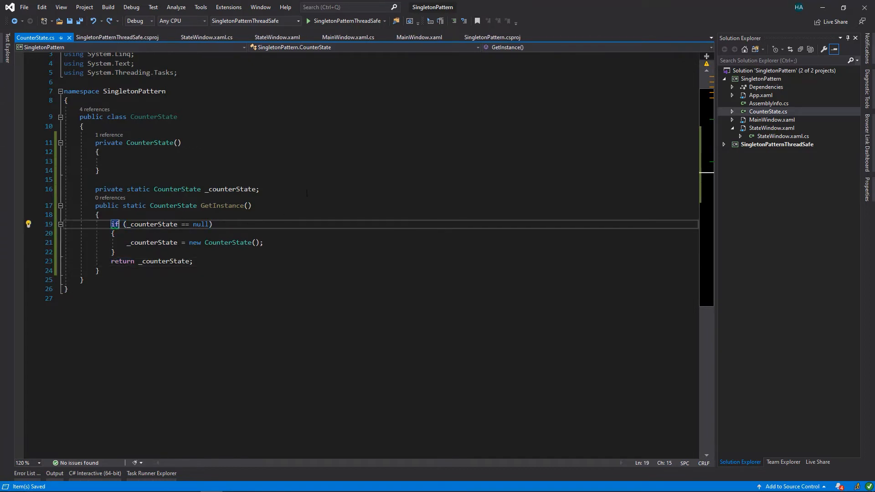
{"action": "key", "text": "alt+Return"}
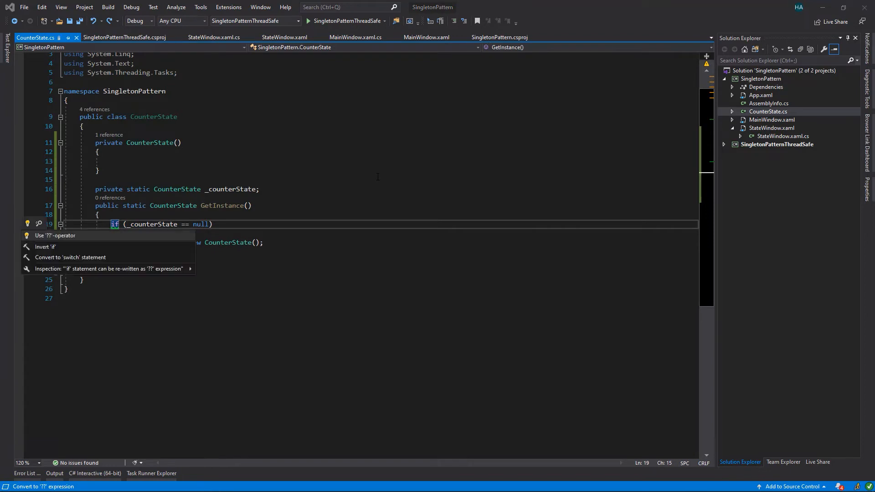
{"action": "key", "text": "Return"}
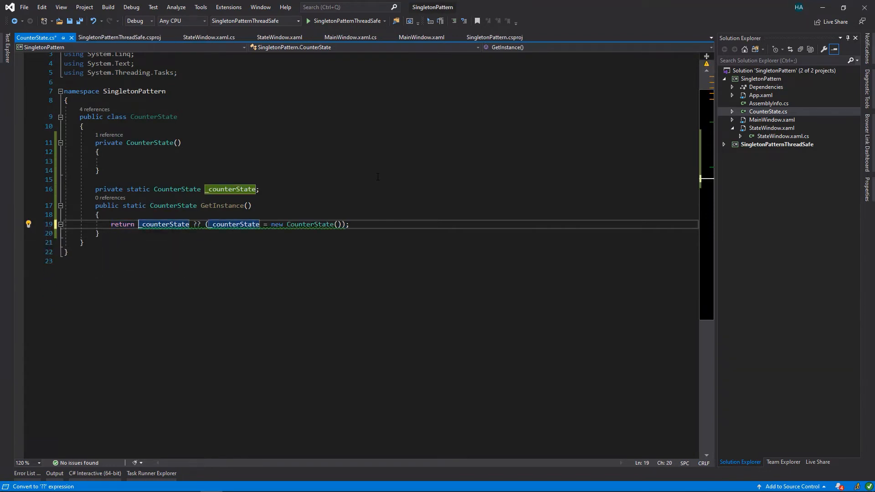
{"action": "key", "text": "alt+Return"}
{"action": "key", "text": "Escape"}
{"action": "key", "text": "Up"}
{"action": "key", "text": "Up"}
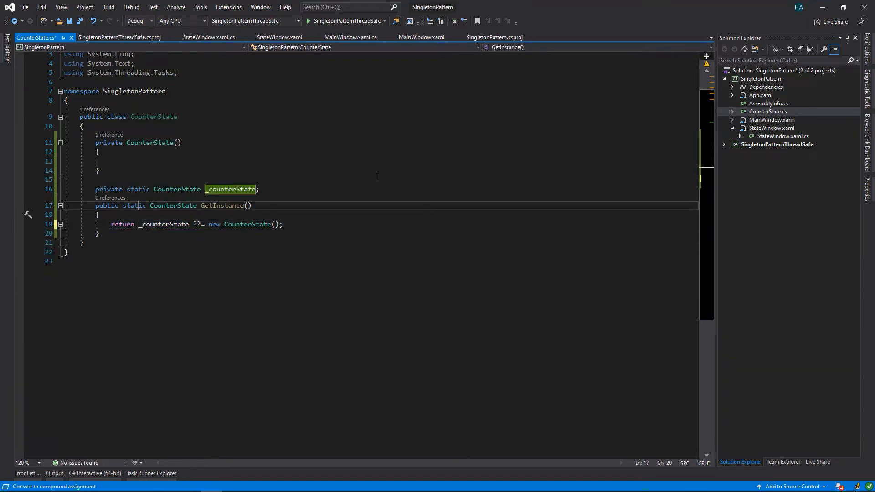
{"action": "key", "text": "Down"}
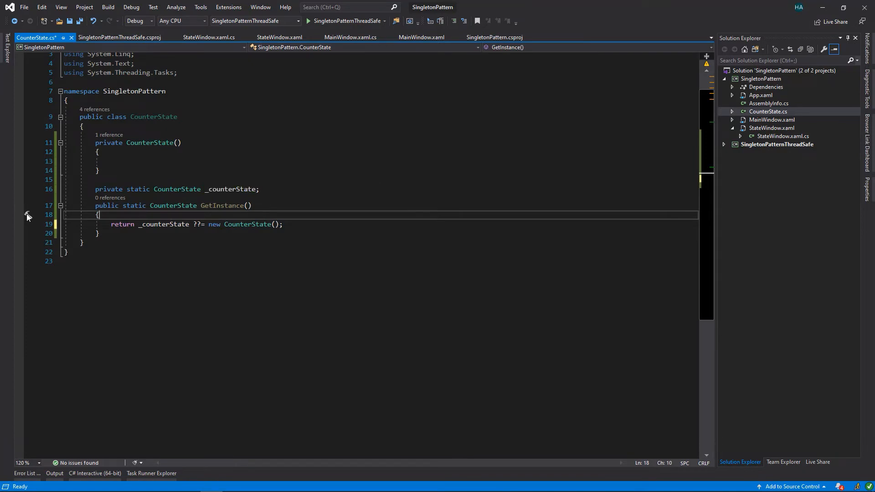
Turn GetInstance into an expression-bodied one-liner and save CounterState.cs.
{"action": "left_click", "coordinate": [26, 214]}
{"action": "left_click", "coordinate": [50, 230]}
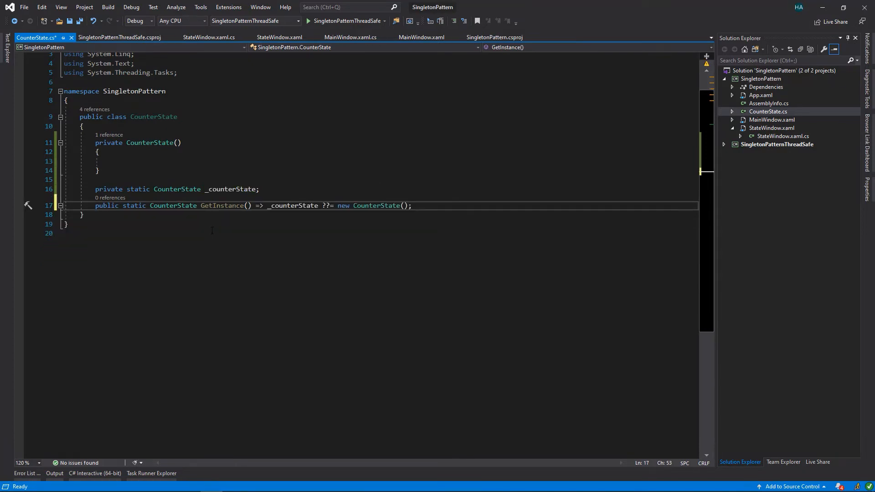
{"action": "key", "text": "ctrl+s"}
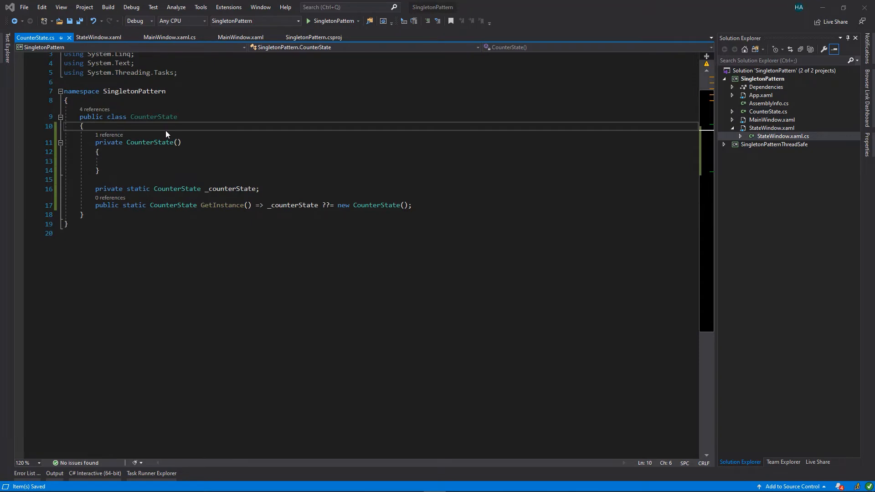
{"action": "left_click", "coordinate": [167, 131]}
Add private int value and public int Value => ++value; then save CounterState.cs.
{"action": "key", "text": "Return"}
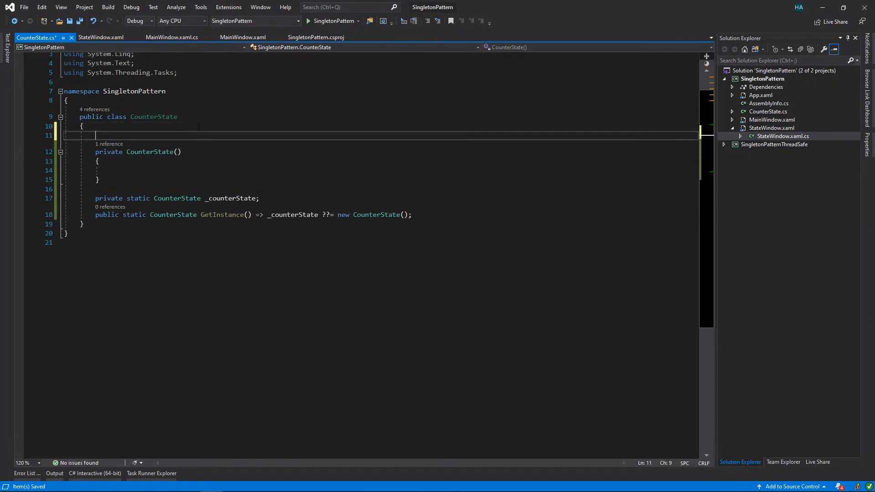
{"action": "type", "text": "private int"}
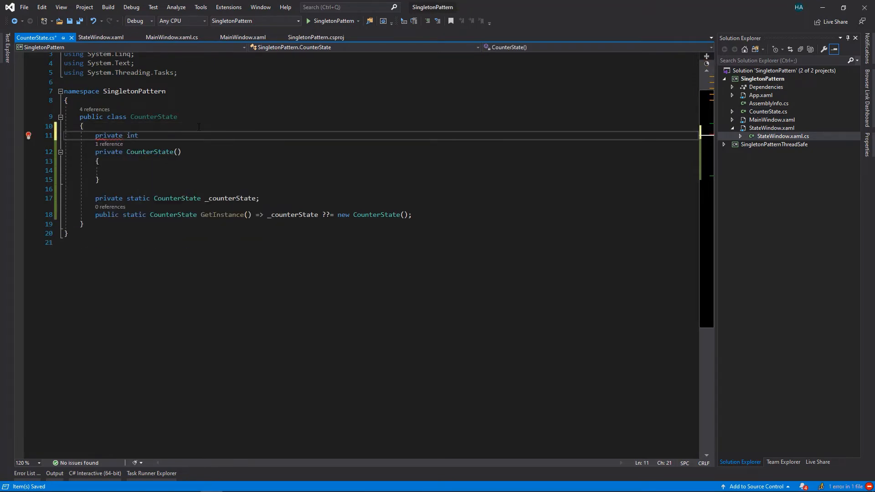
{"action": "type", "text": " value"}
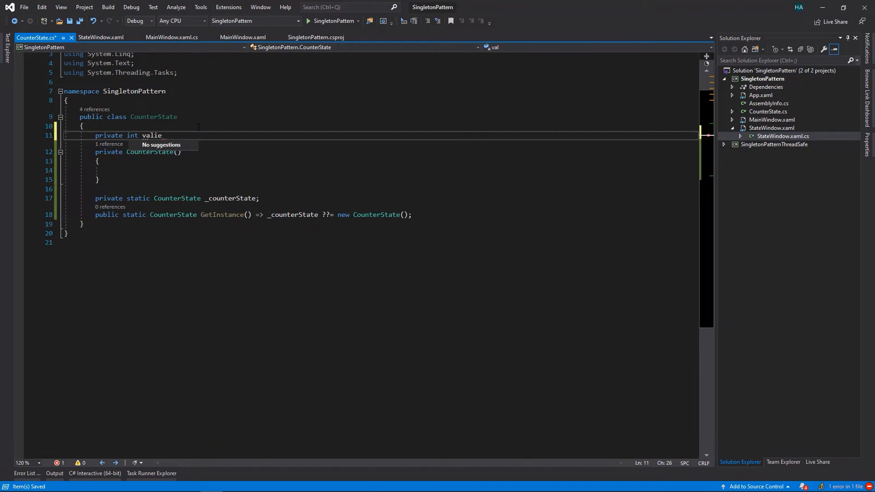
{"action": "type", "text": ";"}
{"action": "key", "text": "Return"}
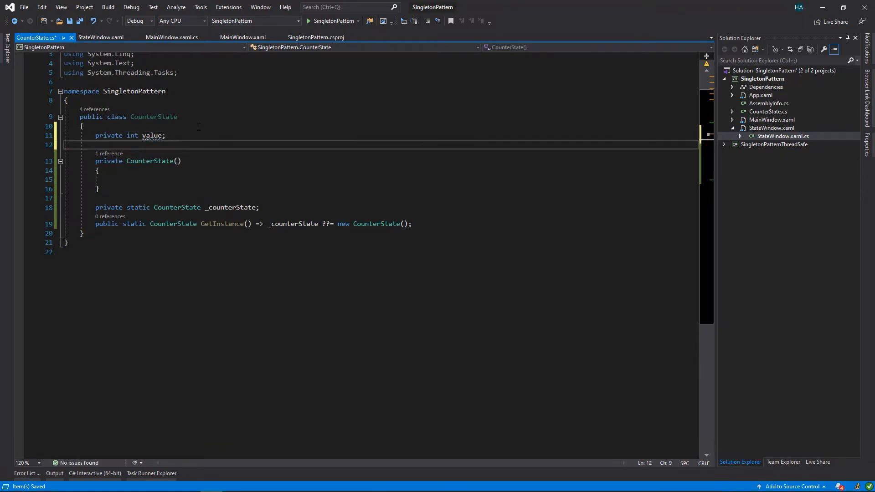
{"action": "type", "text": "publ"}
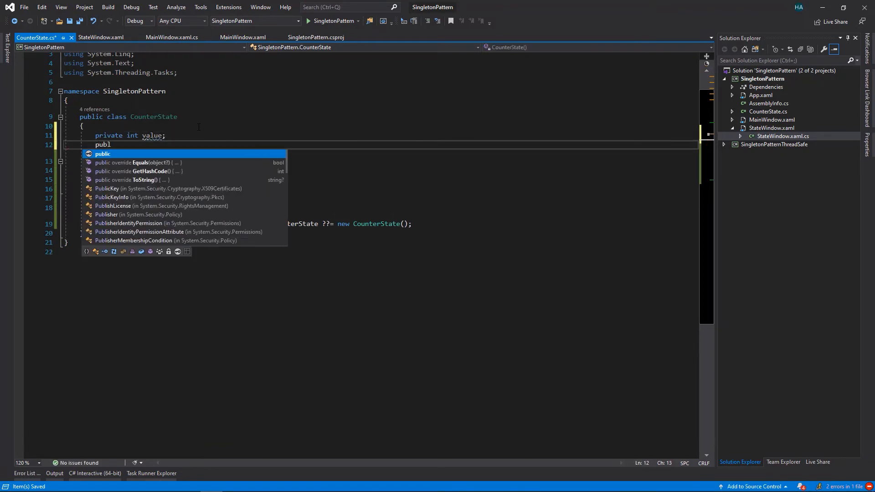
{"action": "type", "text": "ic int "}
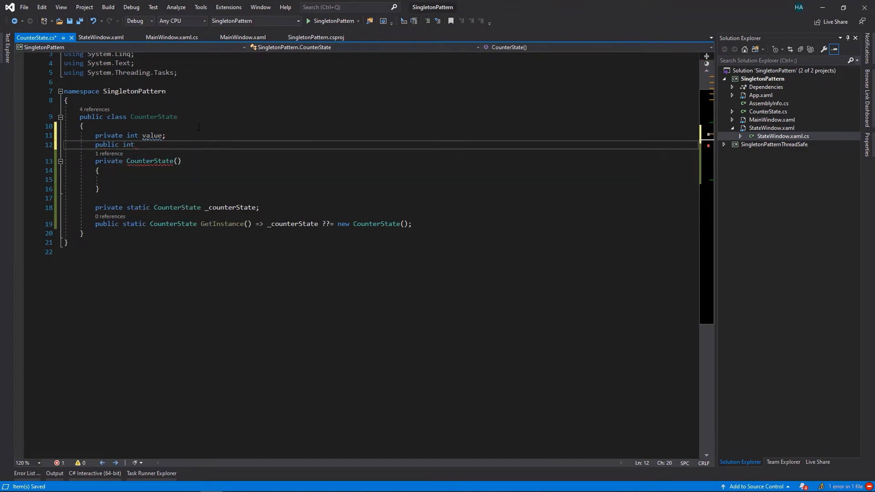
{"action": "type", "text": "Value"}
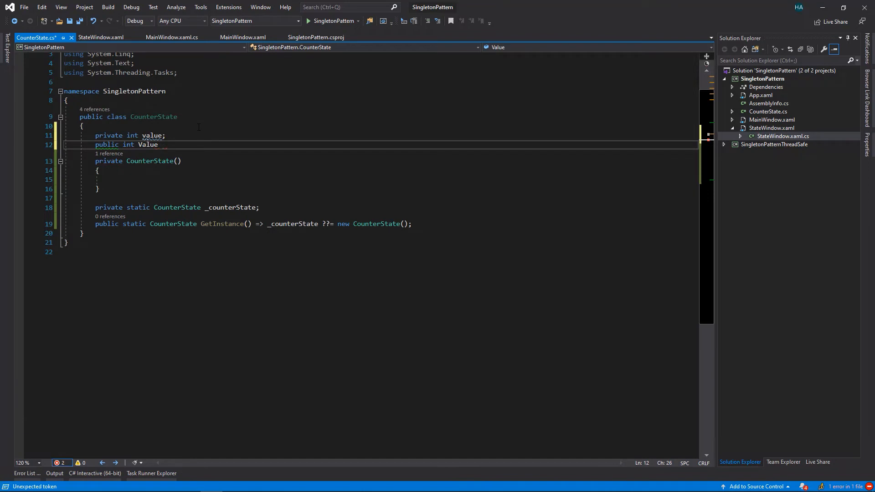
{"action": "type", "text": " => "}
{"action": "type", "text": "value"}
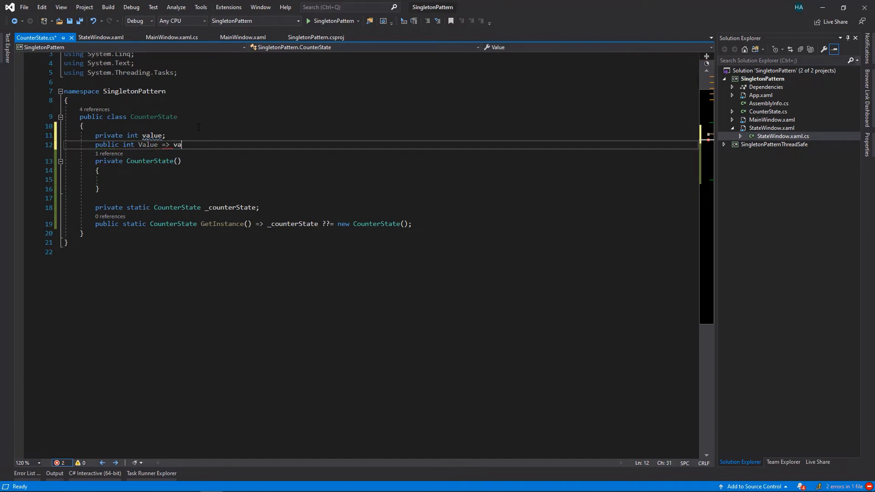
{"action": "type", "text": ";"}
{"action": "key", "text": "ctrl+Left"}
{"action": "key", "text": "ctrl+Left"}
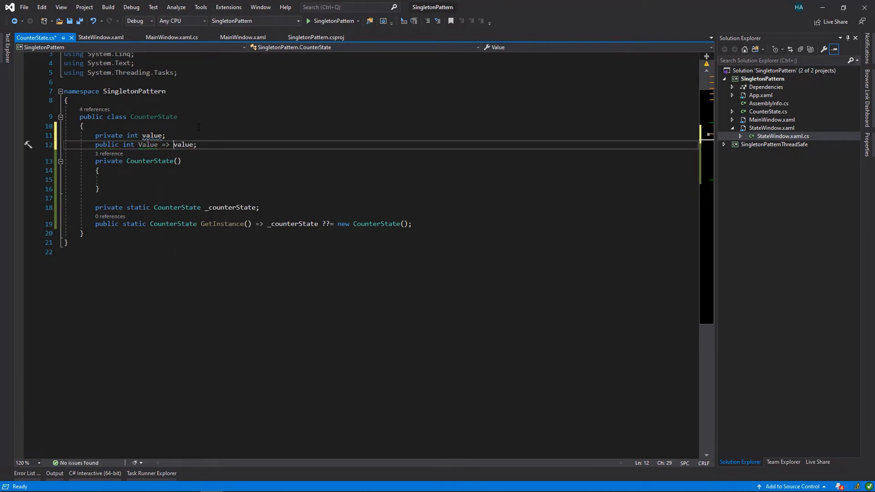
{"action": "type", "text": "++"}
{"action": "key", "text": "End"}
{"action": "key", "text": "ctrl+s"}
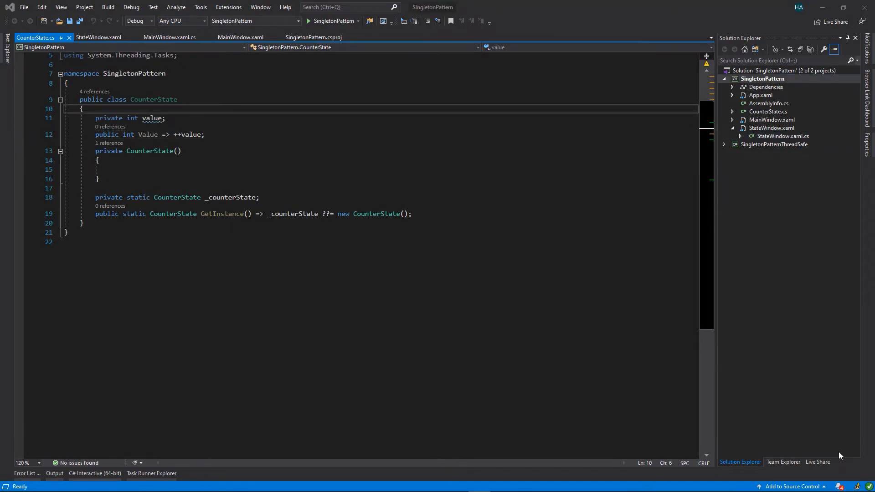
In StateWindow.xaml.cs write var state = CounterState.GetInstance(); in the click handler.
{"action": "double_click", "coordinate": [759, 137]}
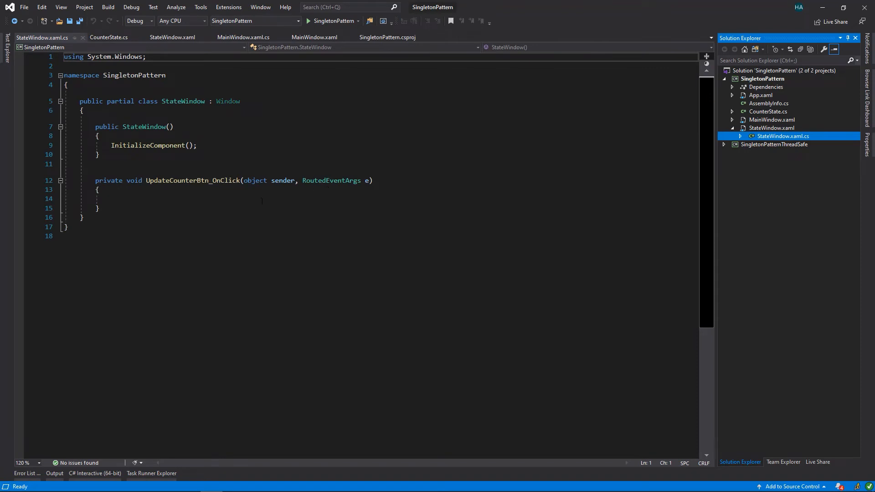
{"action": "left_click", "coordinate": [356, 198]}
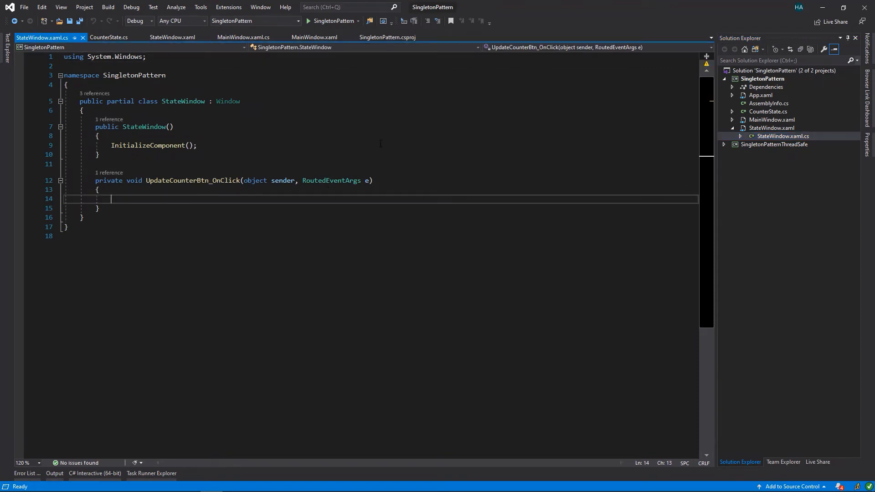
{"action": "type", "text": "var state "}
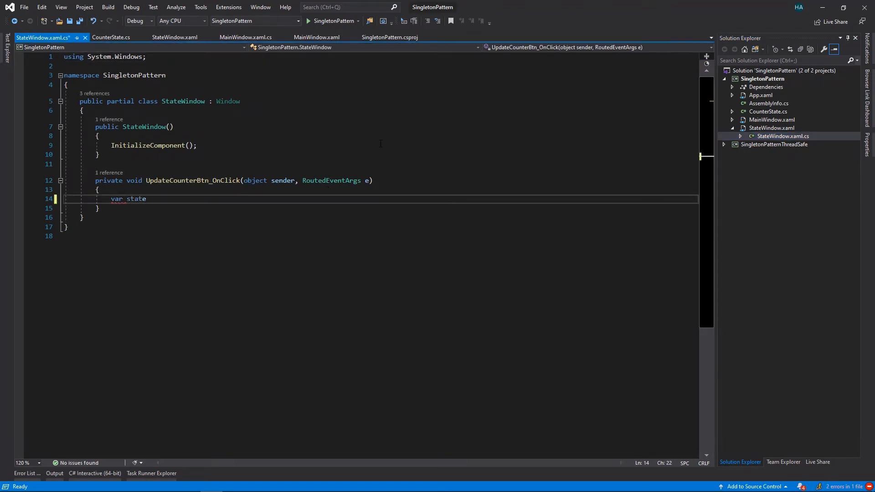
{"action": "type", "text": "= C"}
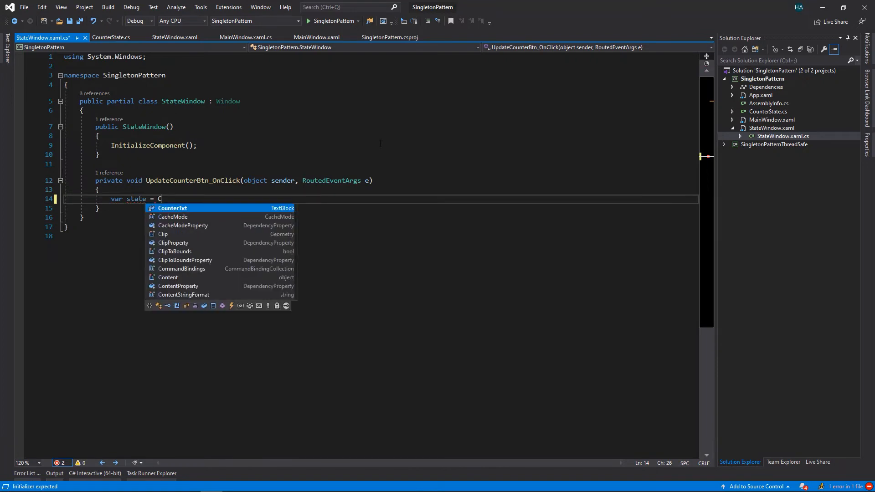
{"action": "type", "text": "ou"}
{"action": "key", "text": "Tab"}
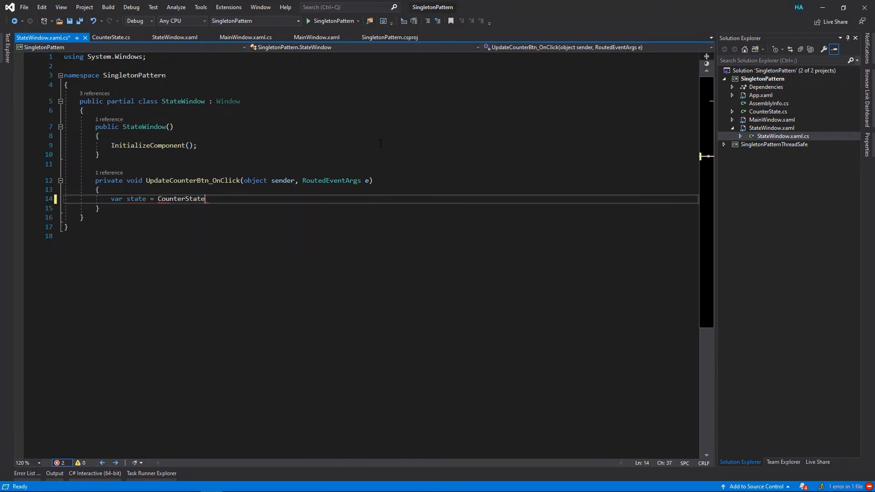
{"action": "type", "text": "."}
{"action": "key", "text": "Tab"}
{"action": "type", "text": "();"}
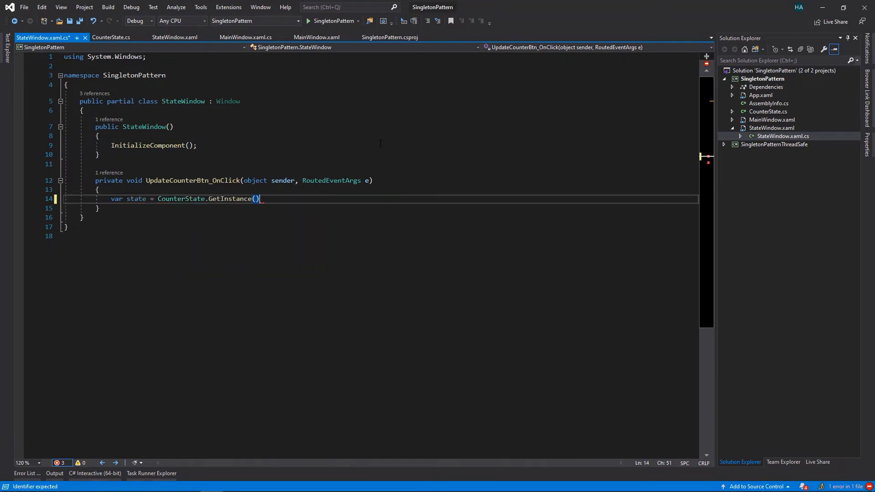
Add CounterTxt.Text = state.Value.ToString();, save, and run the SingletonPattern app.
{"action": "key", "text": "Return"}
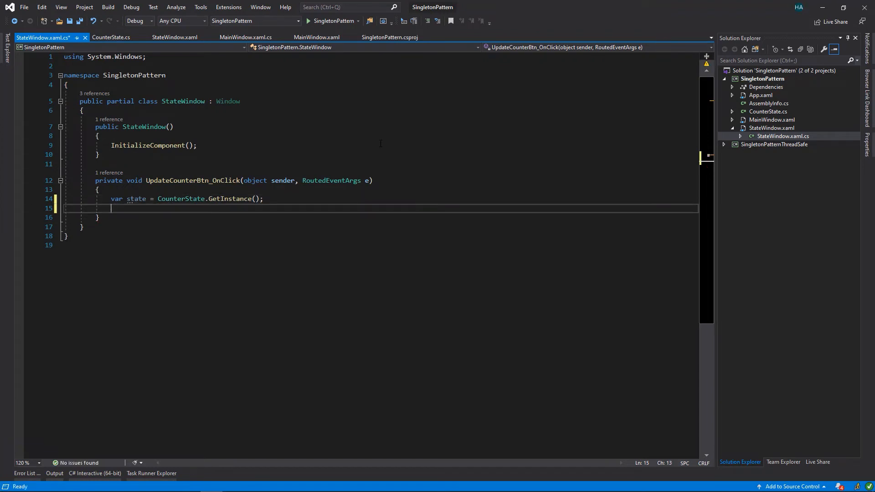
{"action": "type", "text": "coun"}
{"action": "key", "text": "Tab"}
{"action": "type", "text": "."}
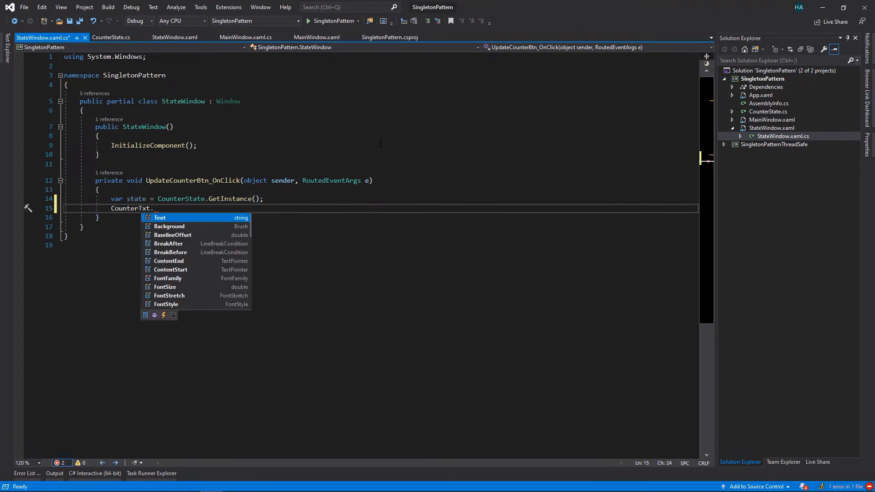
{"action": "key", "text": "Tab"}
{"action": "type", "text": "= s"}
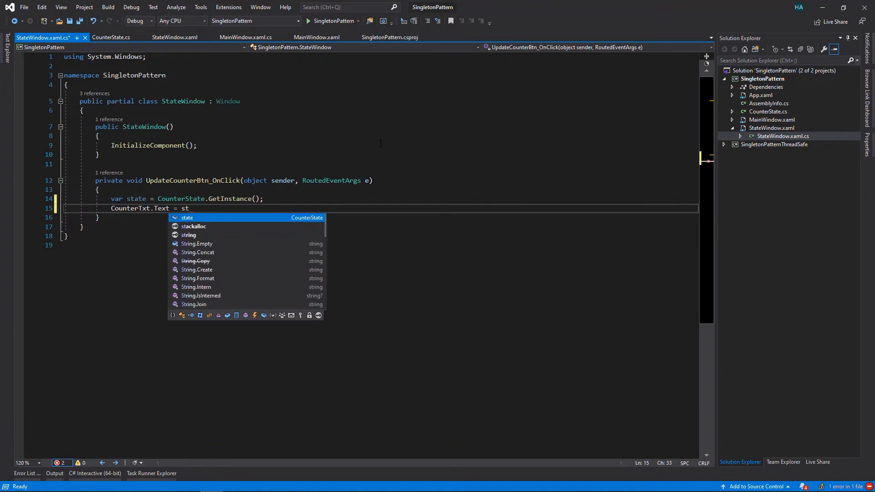
{"action": "type", "text": "tate."}
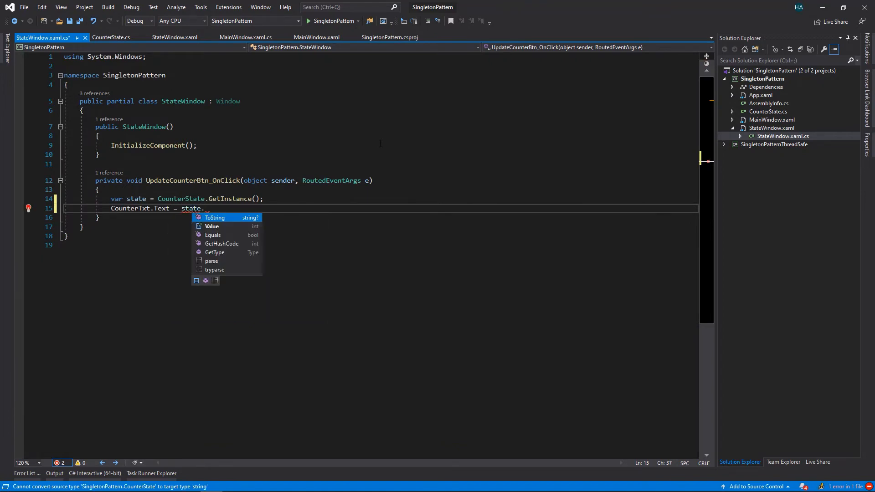
{"action": "key", "text": "Tab"}
{"action": "type", "text": "."}
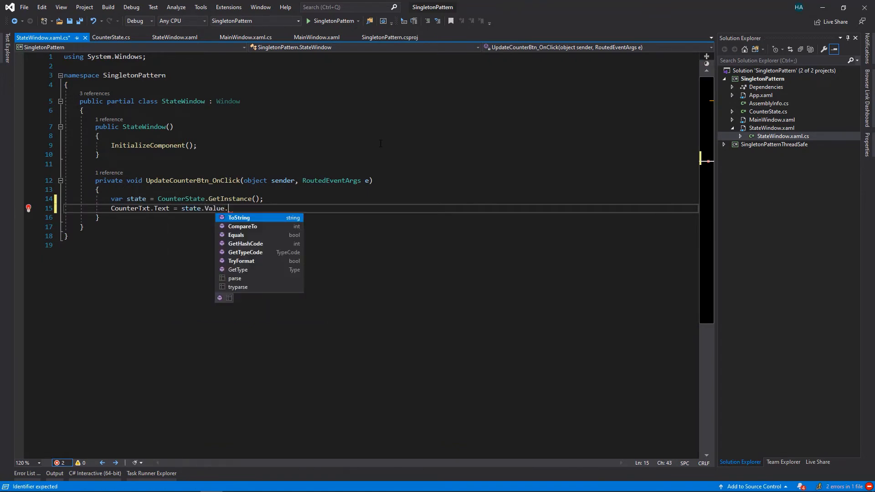
{"action": "key", "text": "Escape"}
{"action": "type", "text": "ToString("}
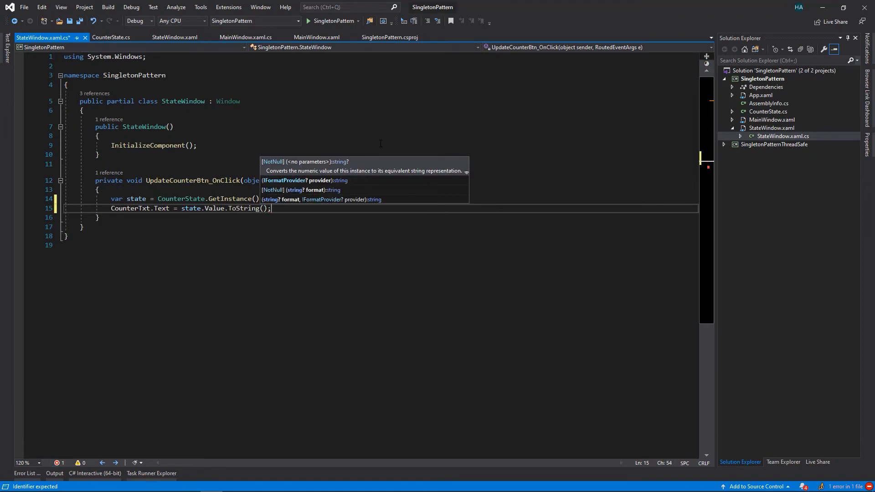
{"action": "type", "text": ");"}
{"action": "key", "text": "ctrl+s"}
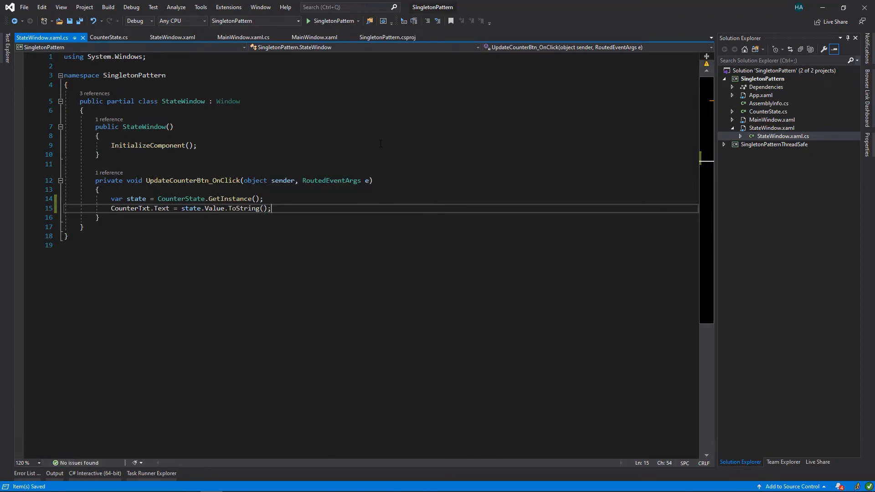
{"action": "left_click", "coordinate": [329, 25]}
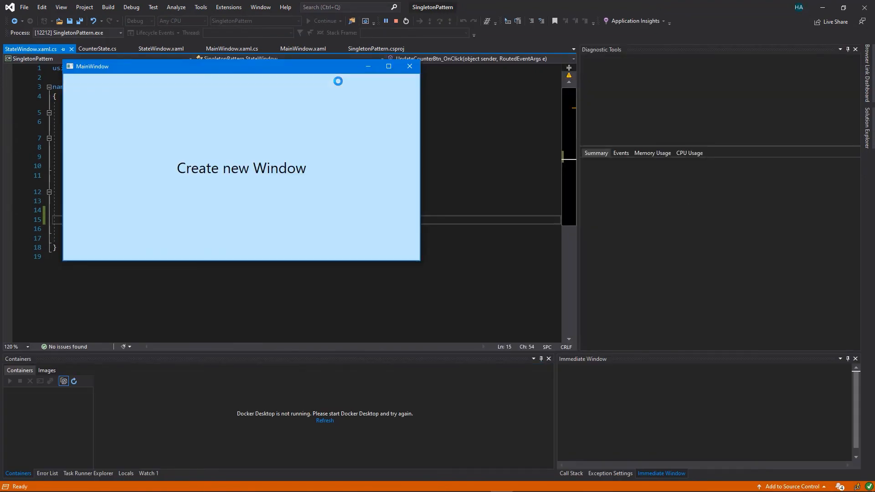
Open a state window, move it right, and increment the shared counter to 4.
{"action": "left_click", "coordinate": [338, 82]}
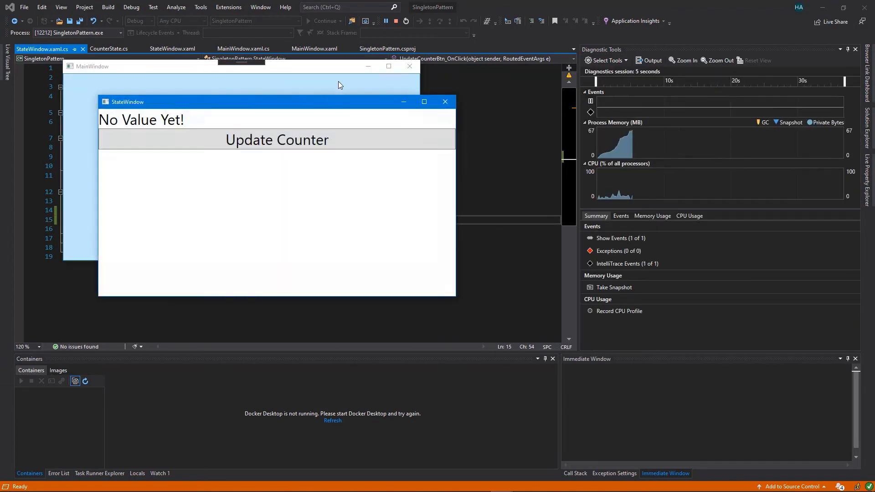
{"action": "left_click_drag", "start_coordinate": [335, 106], "coordinate": [735, 71]}
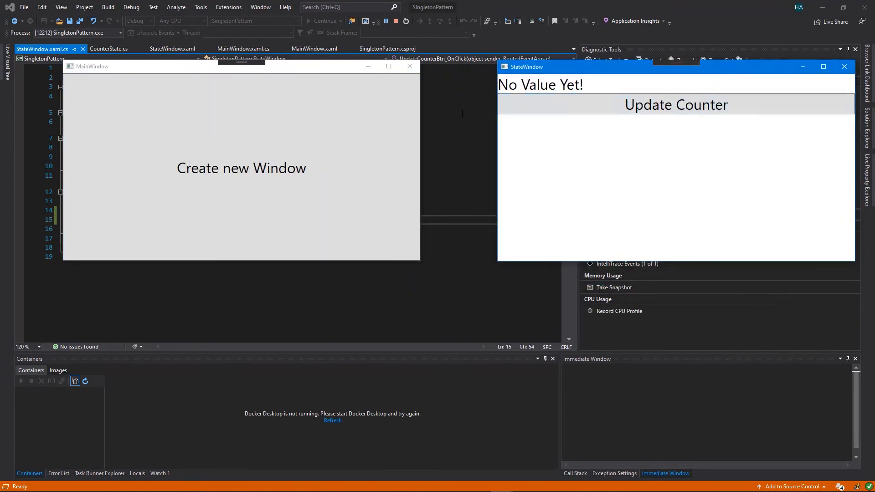
{"action": "left_click", "coordinate": [536, 104]}
{"action": "left_click", "coordinate": [536, 104]}
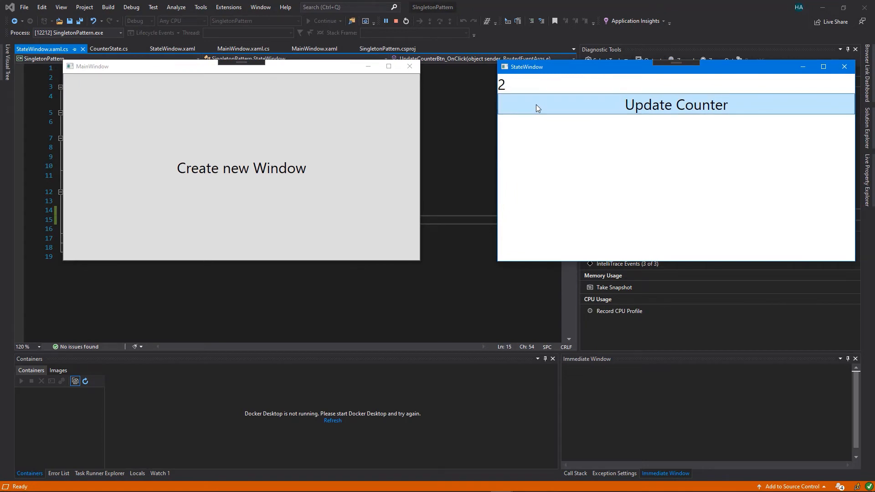
{"action": "left_click", "coordinate": [537, 105]}
{"action": "left_click", "coordinate": [536, 105]}
Open a second state window below and keep incrementing the shared counter from both windows.
{"action": "left_click", "coordinate": [347, 120]}
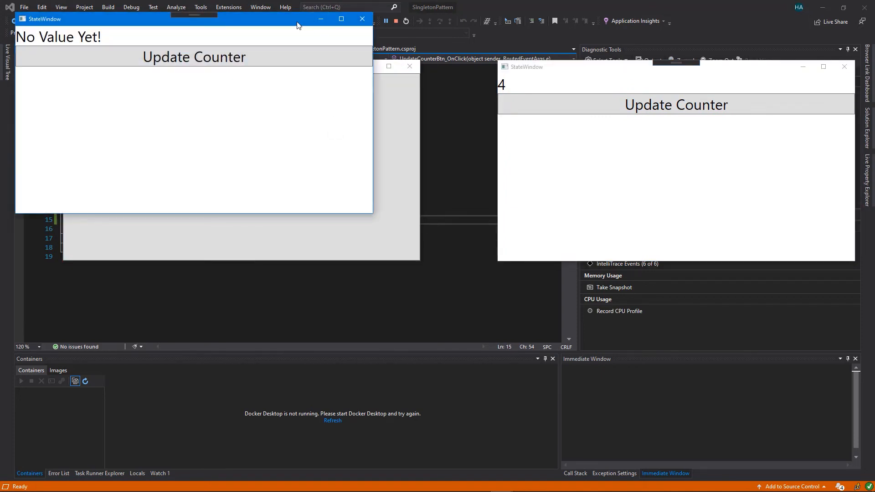
{"action": "left_click_drag", "start_coordinate": [297, 22], "coordinate": [328, 281]}
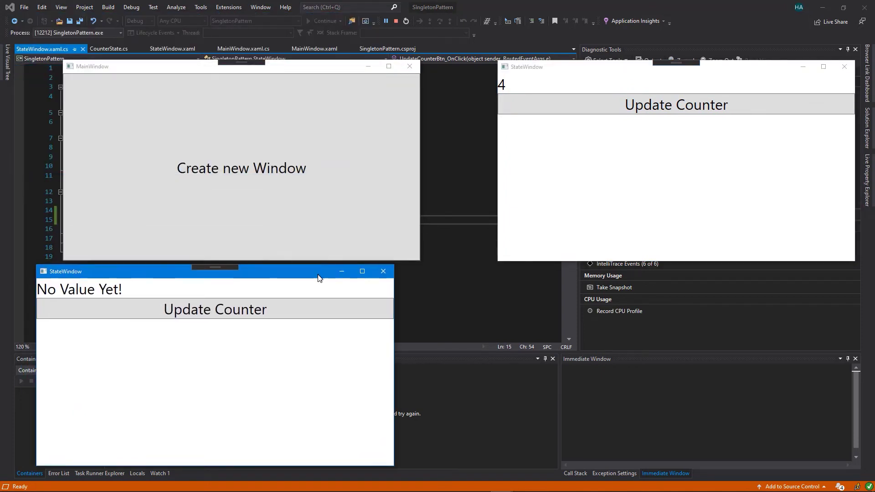
{"action": "left_click", "coordinate": [304, 319]}
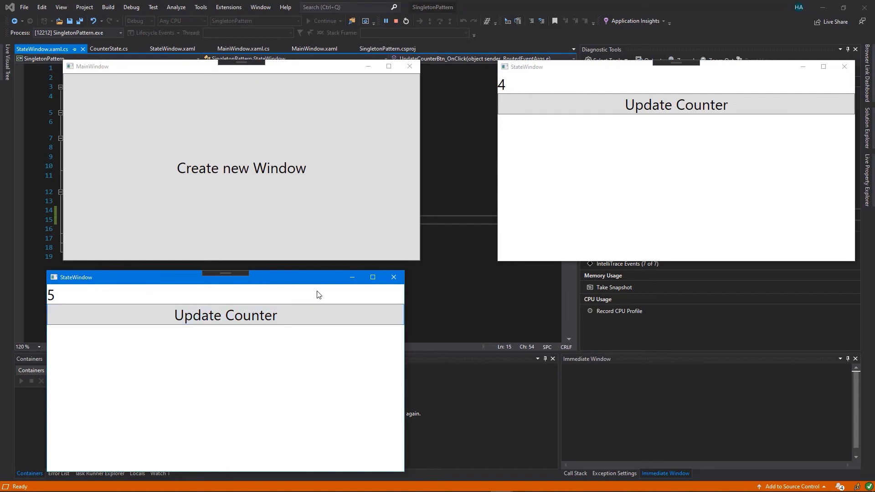
{"action": "left_click", "coordinate": [346, 313]}
{"action": "left_click", "coordinate": [669, 106]}
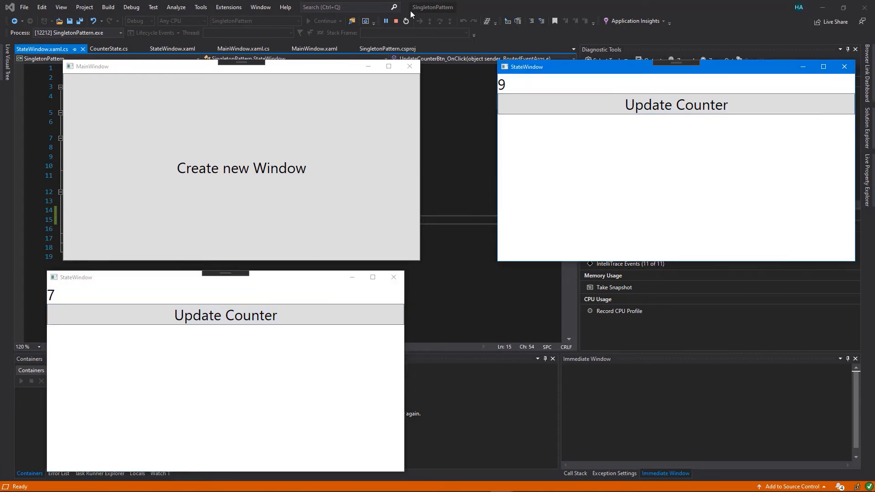
Stop debugging, open the ThreadSafe project's Program.cs, and highlight the Parallel.Invoke call.
{"action": "left_click", "coordinate": [396, 21]}
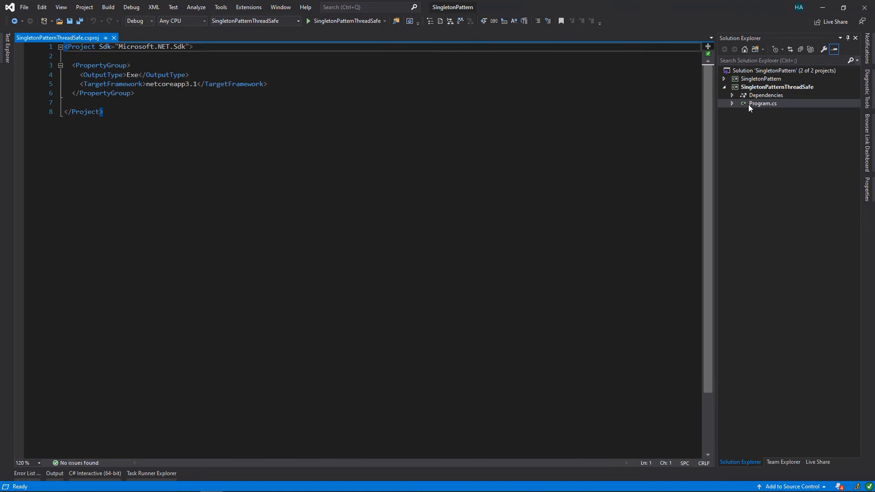
{"action": "double_click", "coordinate": [749, 105]}
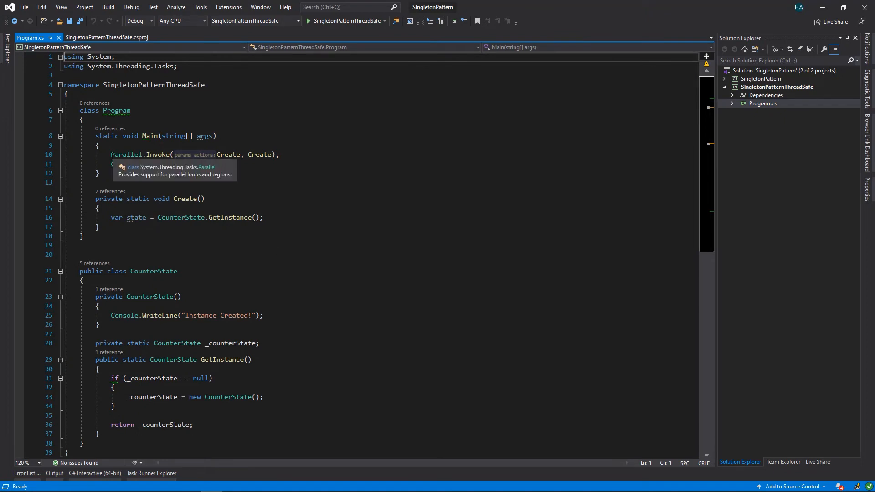
{"action": "left_click_drag", "start_coordinate": [110, 154], "coordinate": [323, 157]}
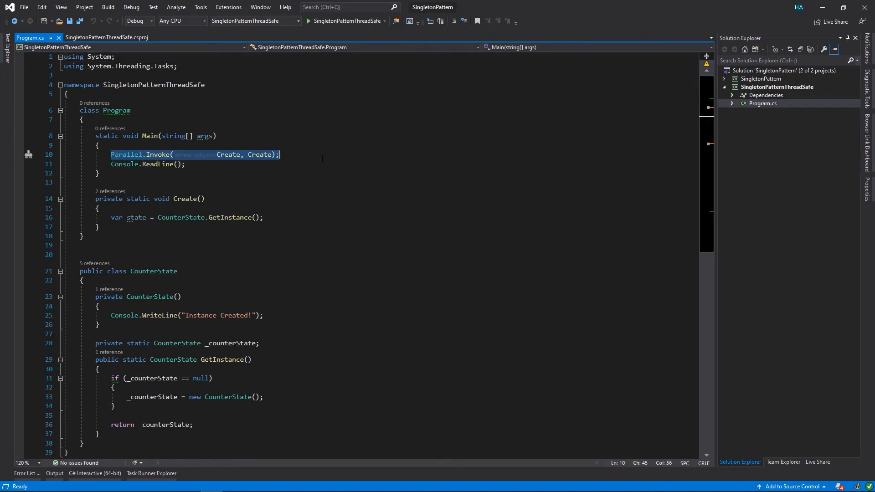
{"action": "left_click", "coordinate": [318, 155]}
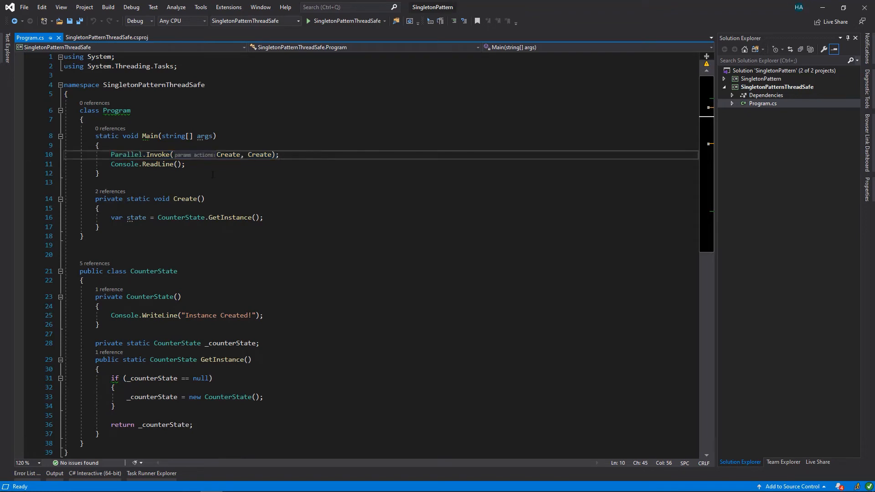
Highlight the Create method and GetInstance's non-thread-safe null check and instance creation.
{"action": "left_click_drag", "start_coordinate": [95, 199], "coordinate": [100, 226]}
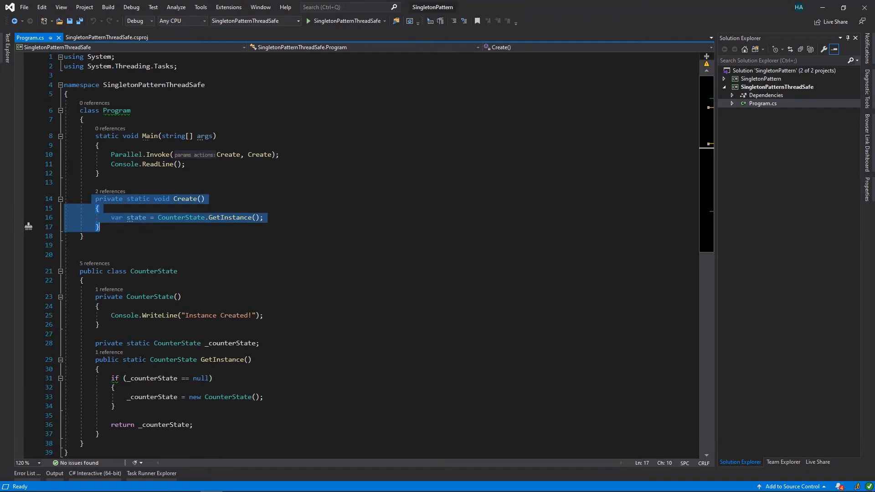
{"action": "left_click_drag", "start_coordinate": [110, 379], "coordinate": [214, 378]}
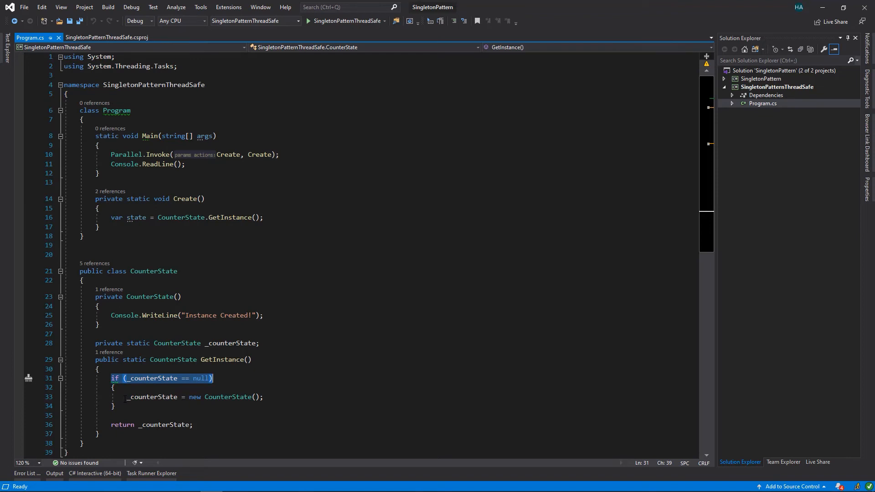
{"action": "left_click_drag", "start_coordinate": [126, 398], "coordinate": [269, 398]}
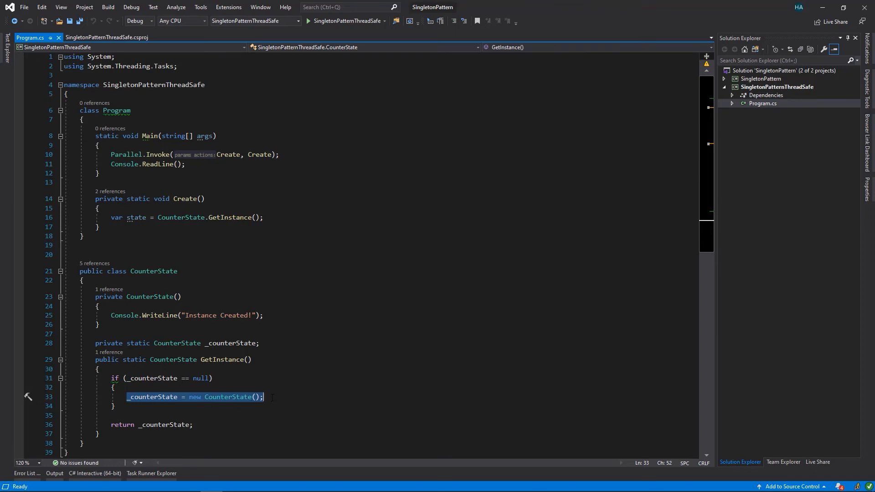
{"action": "left_click", "coordinate": [164, 418]}
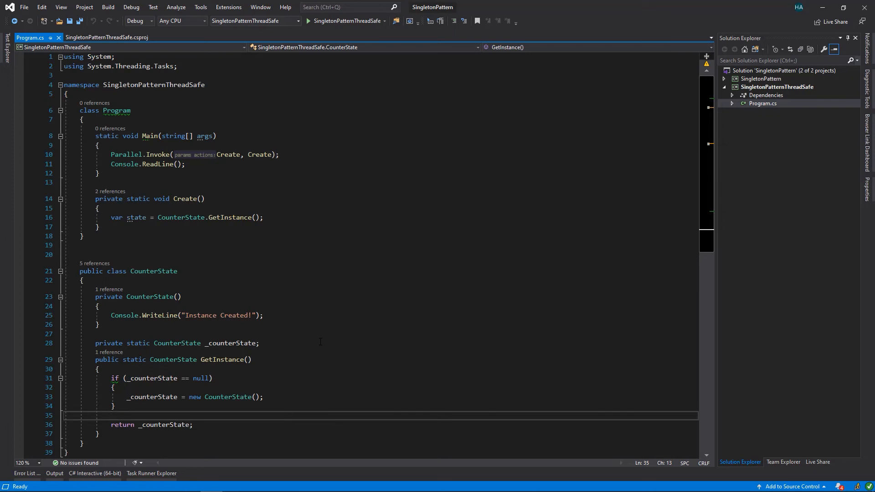
{"action": "left_click", "coordinate": [320, 341]}
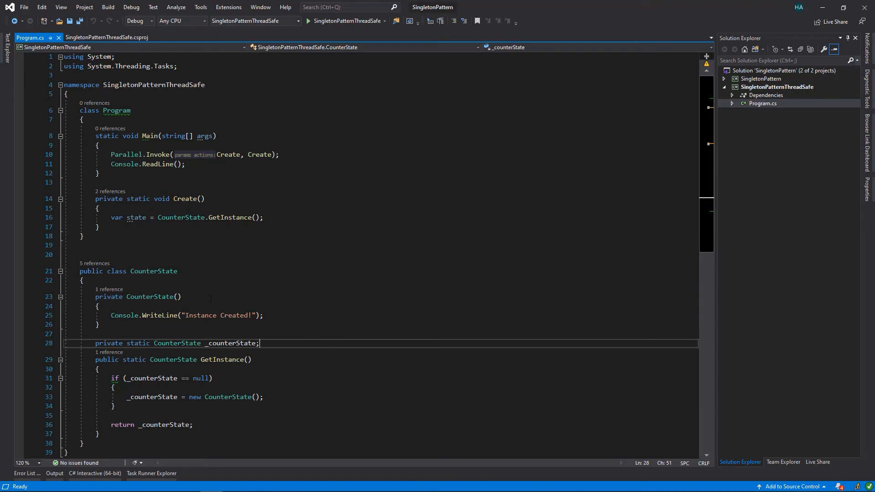
{"action": "left_click_drag", "start_coordinate": [263, 316], "coordinate": [103, 315]}
{"action": "key", "text": "shift+Home"}
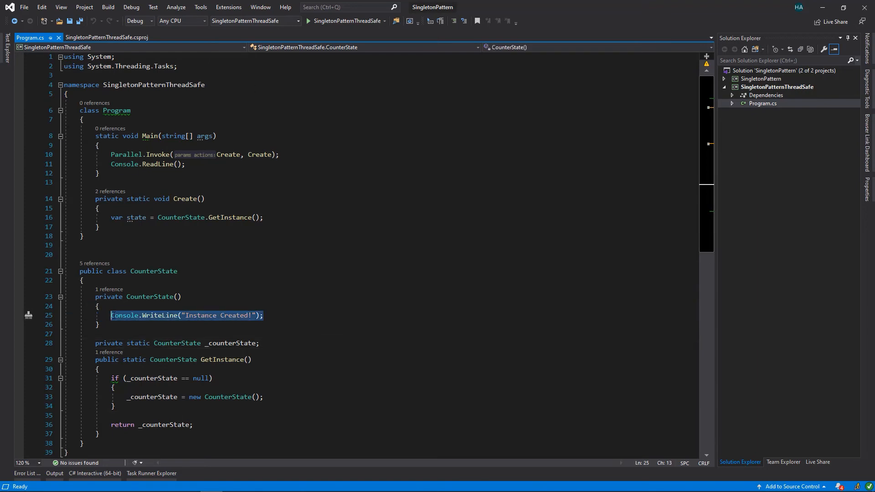
{"action": "left_click", "coordinate": [322, 315]}
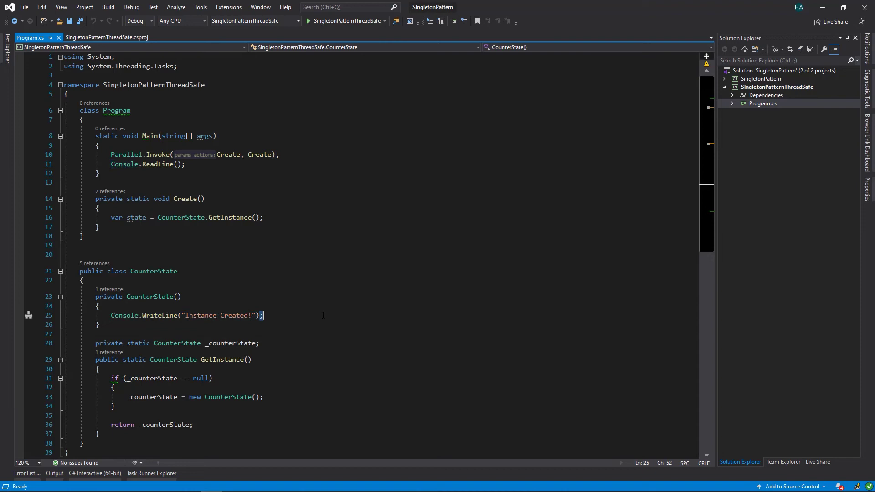
{"action": "left_click", "coordinate": [346, 25]}
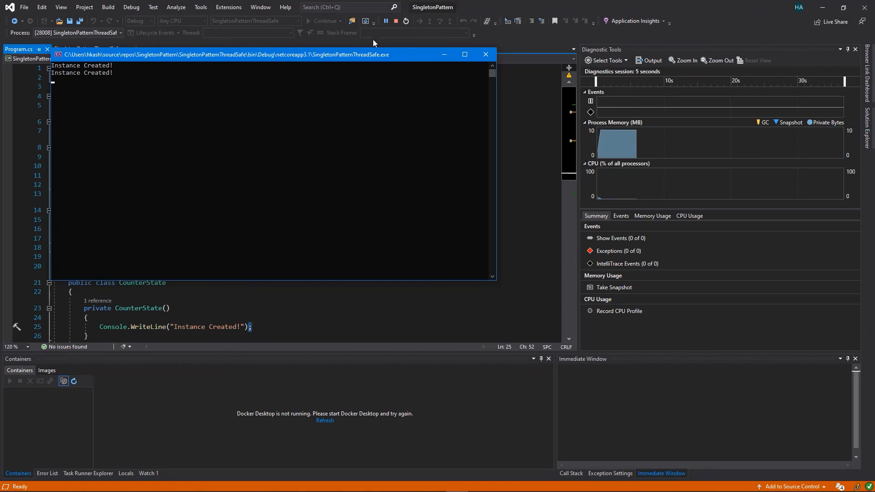
{"action": "left_click", "coordinate": [395, 21]}
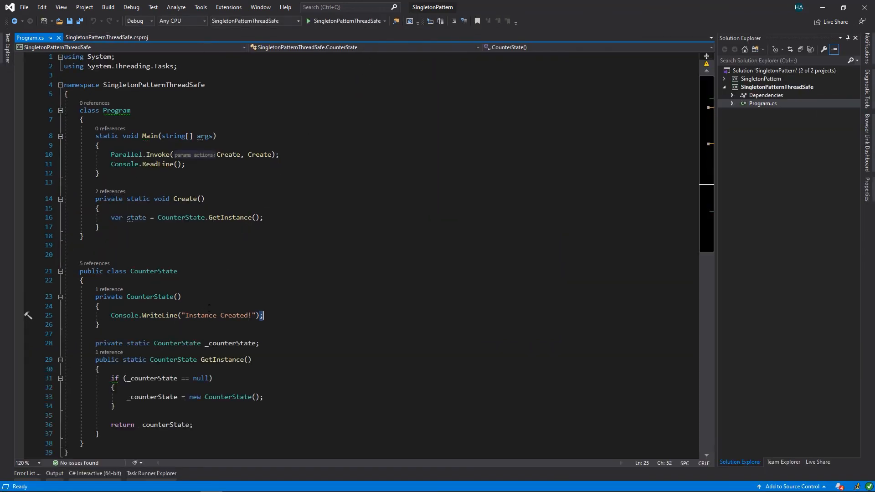
Add a static readonly Guard object and surround GetInstance's body with lock (Guard).
{"action": "left_click", "coordinate": [184, 334]}
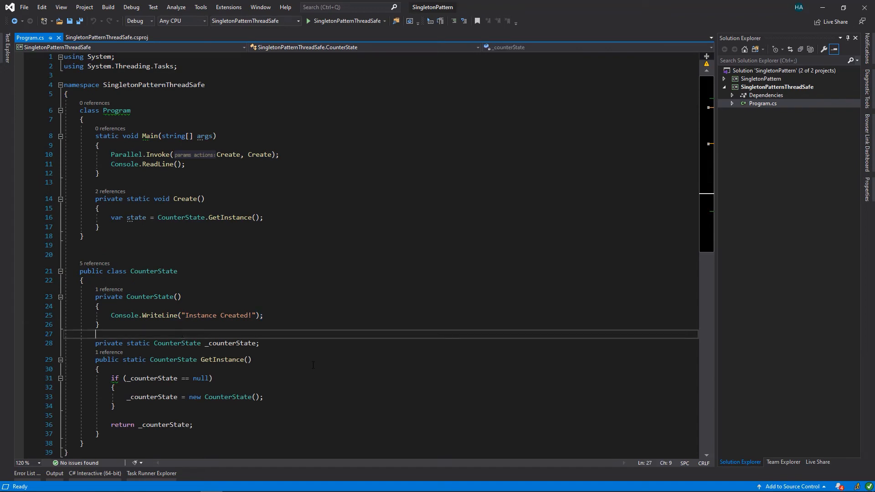
{"action": "key", "text": "Return"}
{"action": "type", "text": "private static readonly object Guard = new object();"}
{"action": "scroll", "coordinate": [313, 365], "scroll_direction": "down", "scroll_amount": 3}
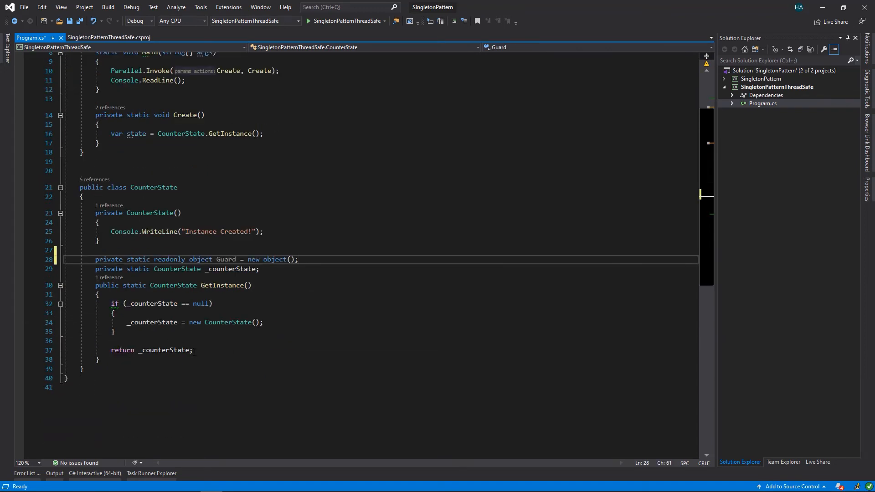
{"action": "left_click_drag", "start_coordinate": [195, 350], "coordinate": [28, 303]}
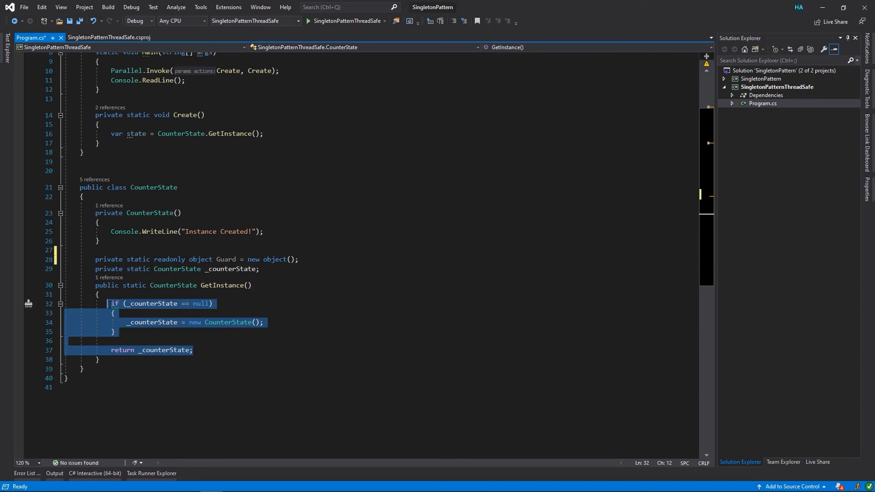
{"action": "key", "text": "ctrl+k"}
{"action": "key", "text": "ctrl+s"}
{"action": "type", "text": "lock"}
{"action": "key", "text": "Return"}
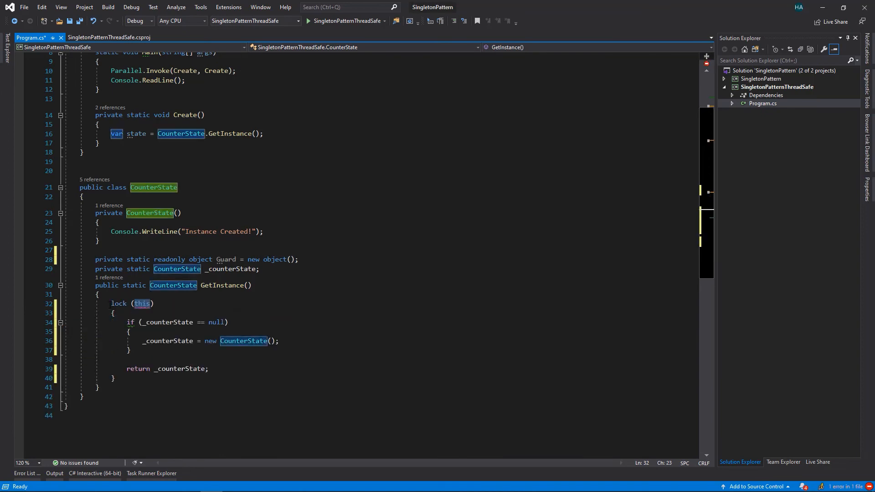
{"action": "type", "text": "G"}
{"action": "key", "text": "Tab"}
{"action": "key", "text": "End"}
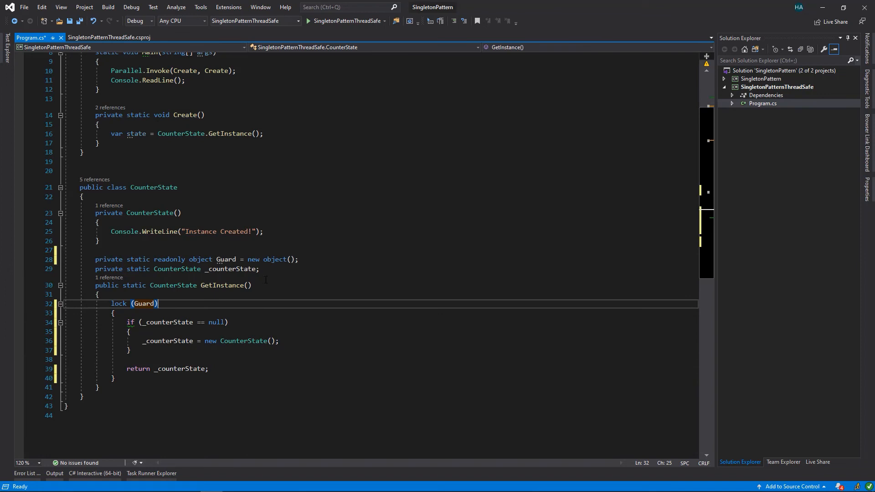
{"action": "left_click", "coordinate": [271, 213]}
Run the lock-guarded singleton, confirm 'Instance Created!' prints once, and close the console.
{"action": "left_click", "coordinate": [311, 22]}
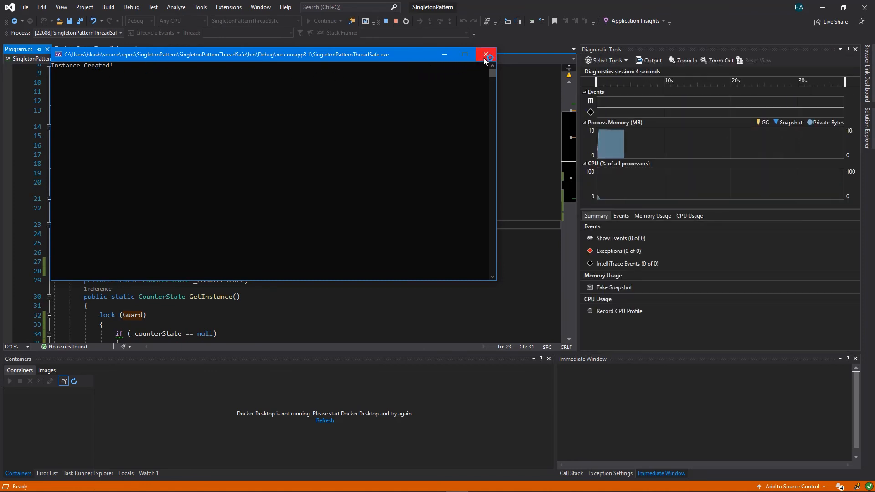
{"action": "left_click", "coordinate": [483, 57]}
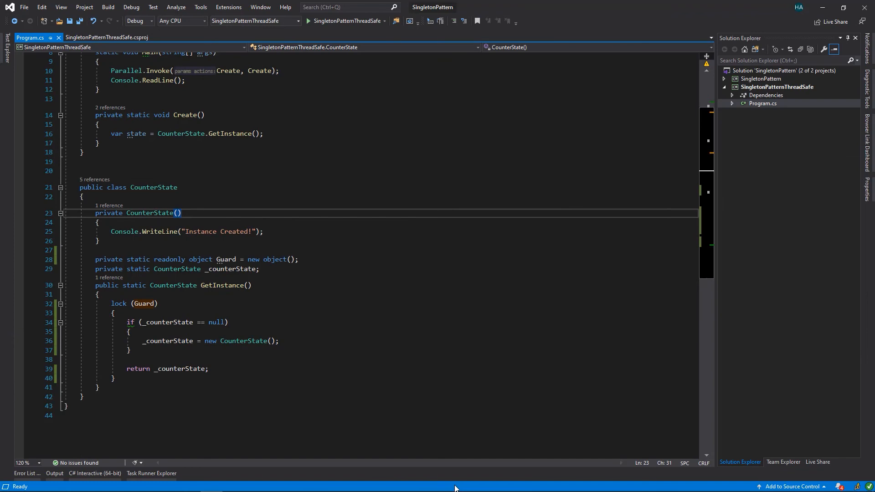